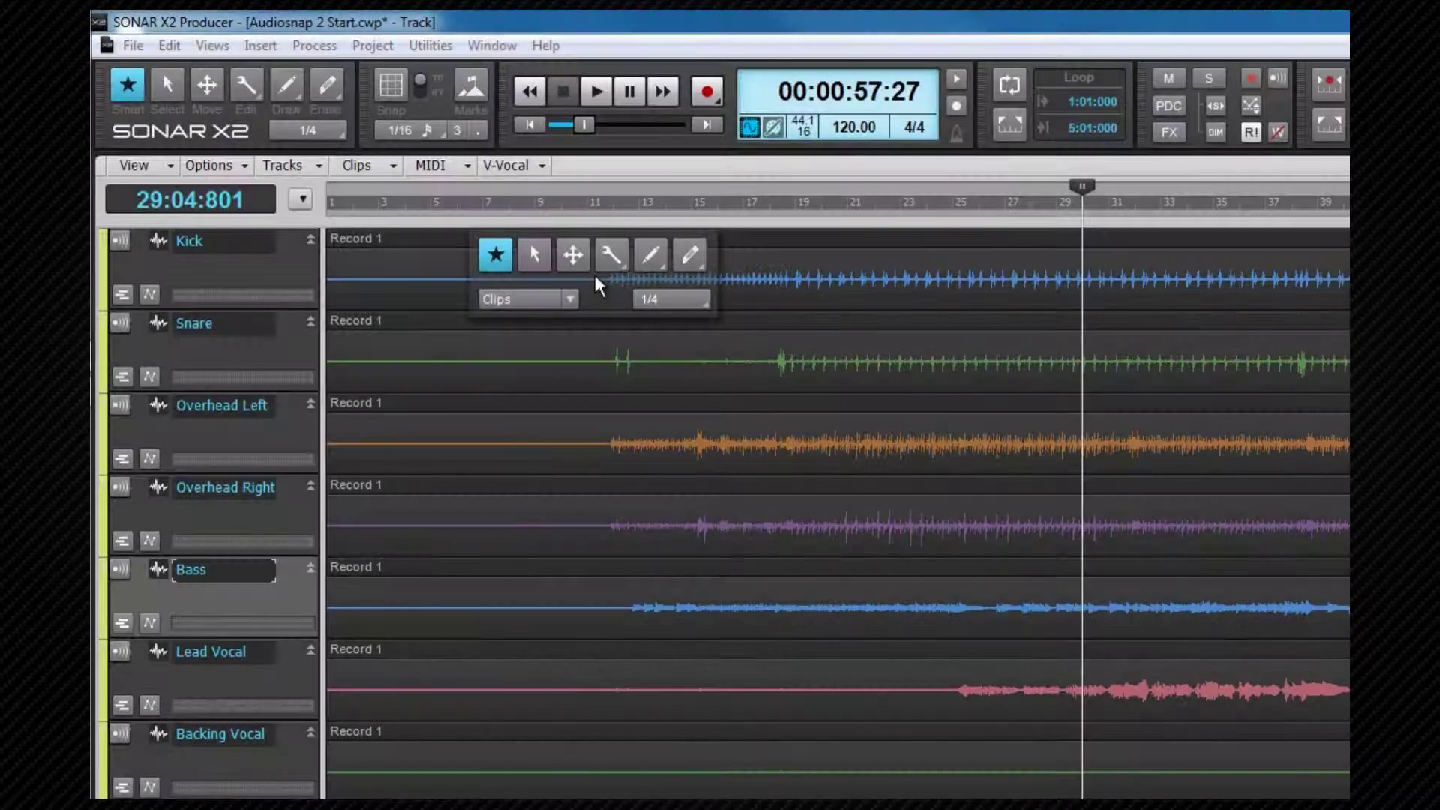
- Set the edit filter to Audio Transients and open the AudioSnap palette with A
left_click(573, 294)
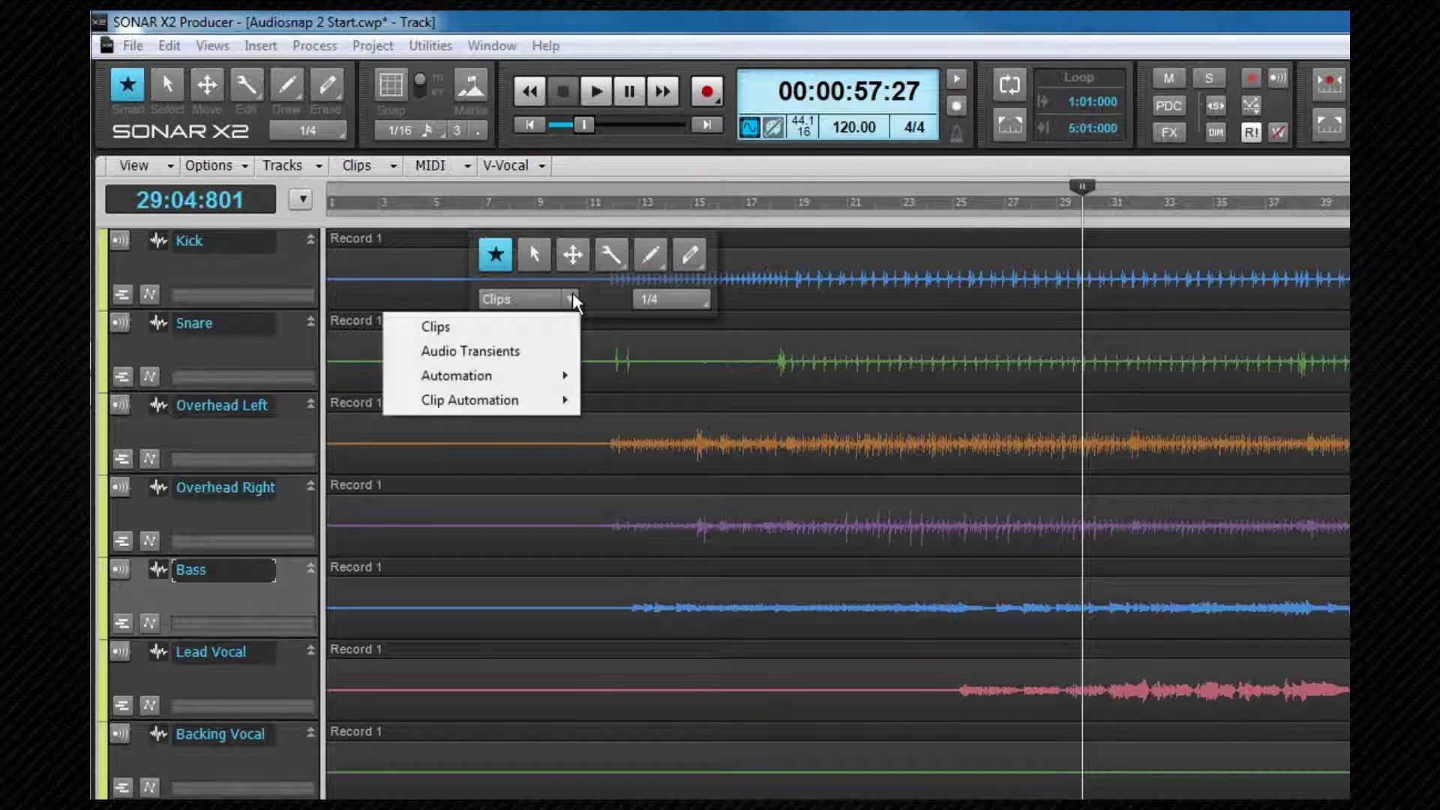
left_click(512, 349)
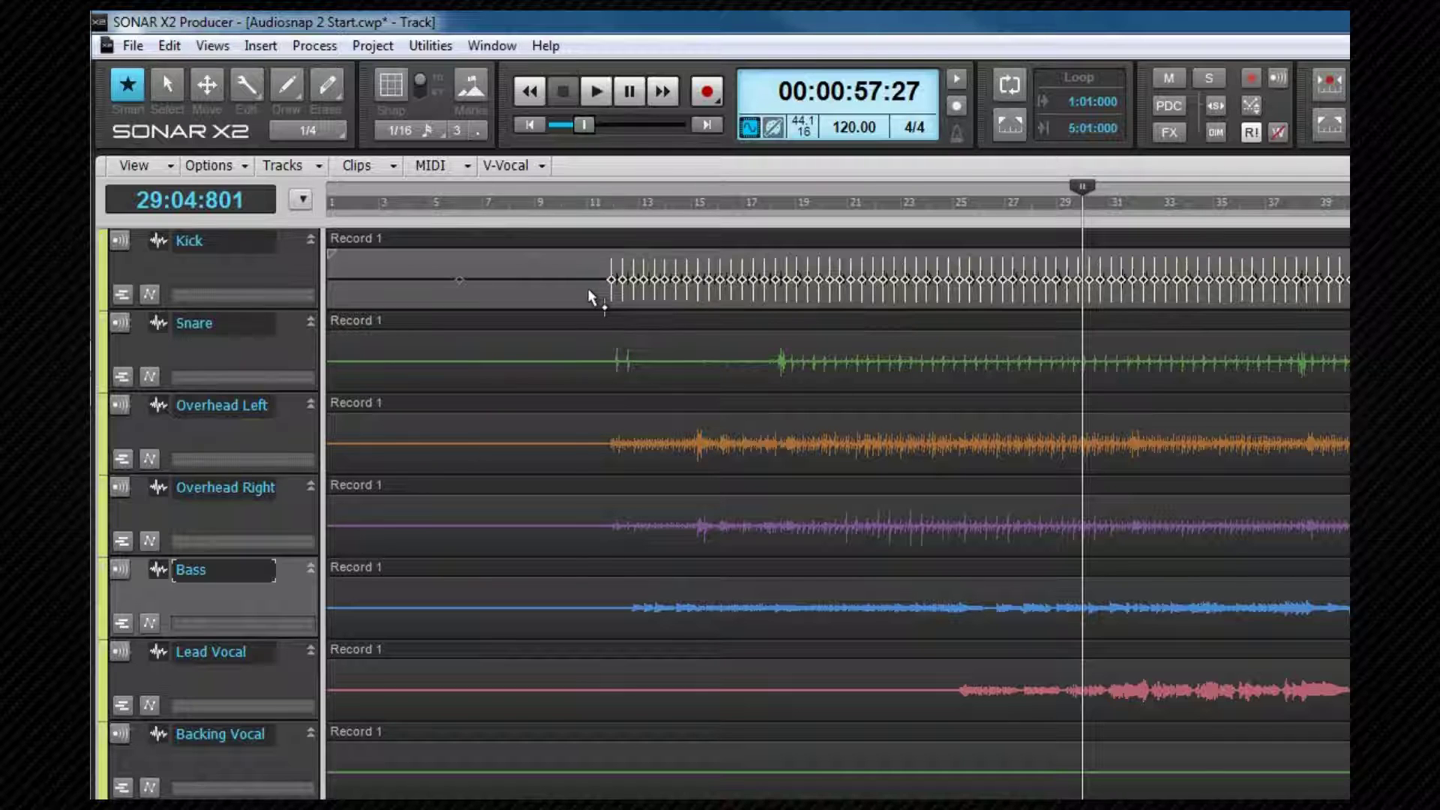
key("a")
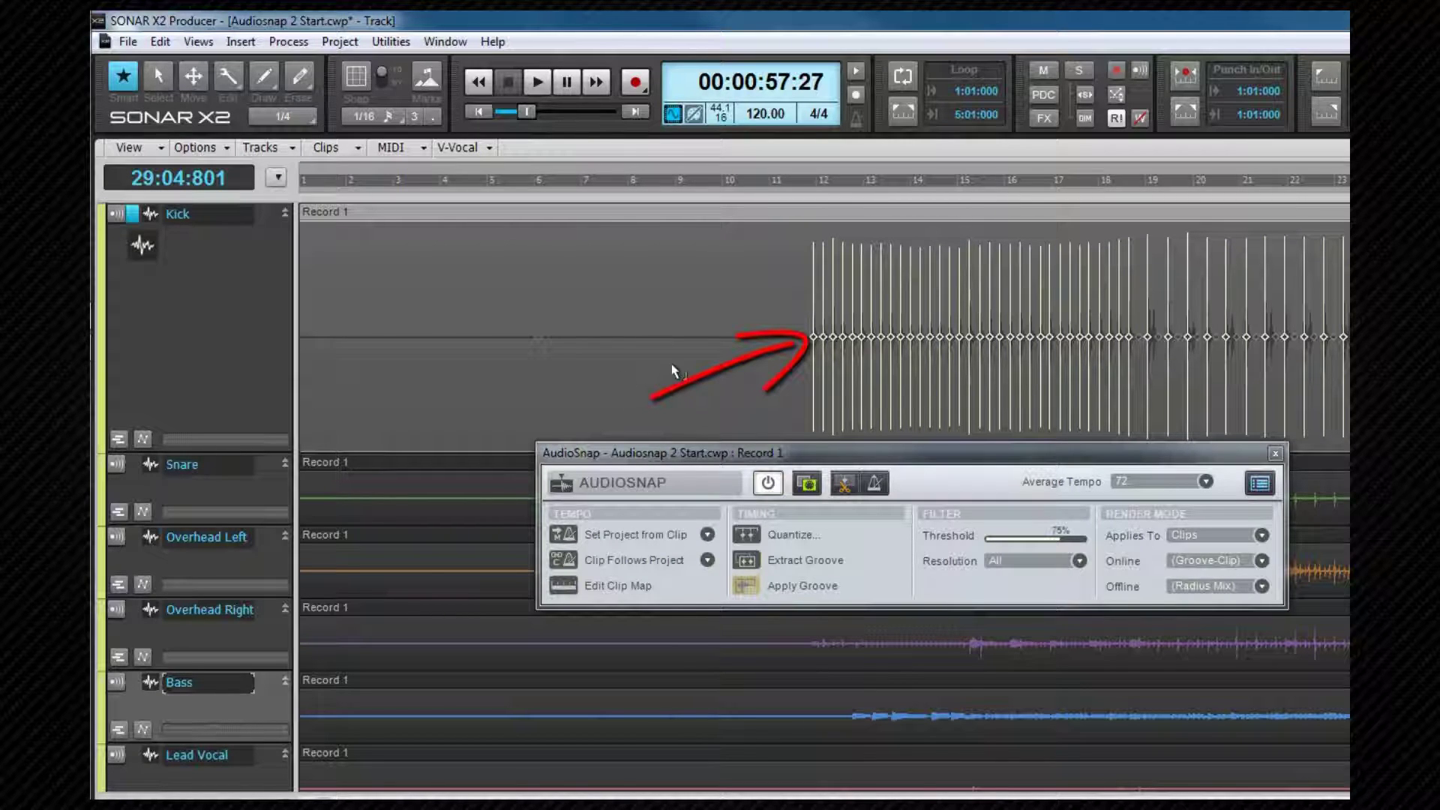
- Select the first Kick transients plus three later ones, then add a marker before the hits
mouse_move(780, 311)
left_mouse_down()
mouse_move(964, 357)
mouse_move(969, 299)
left_mouse_up()
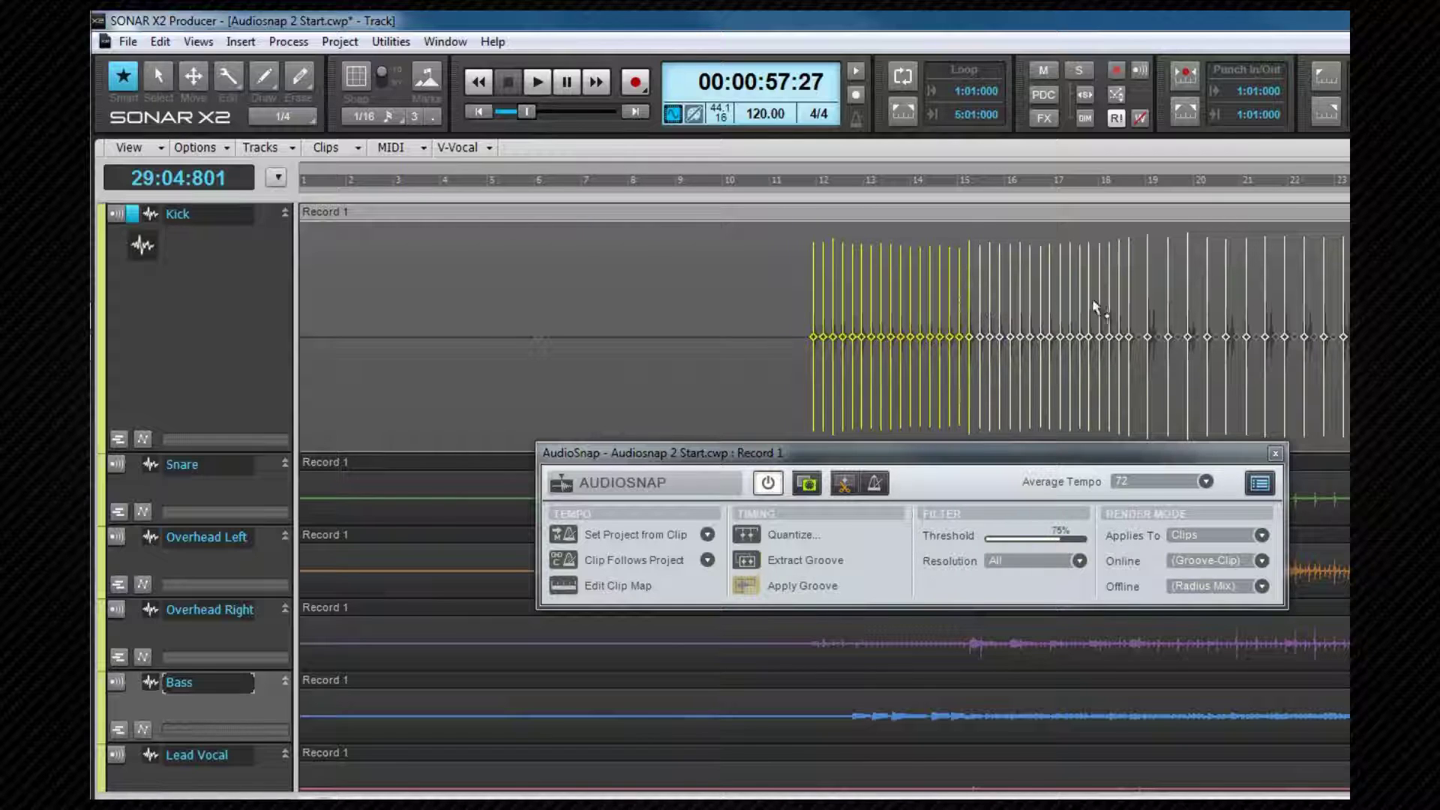
left_click(1130, 314, "shift")
left_click(1147, 300, "ctrl")
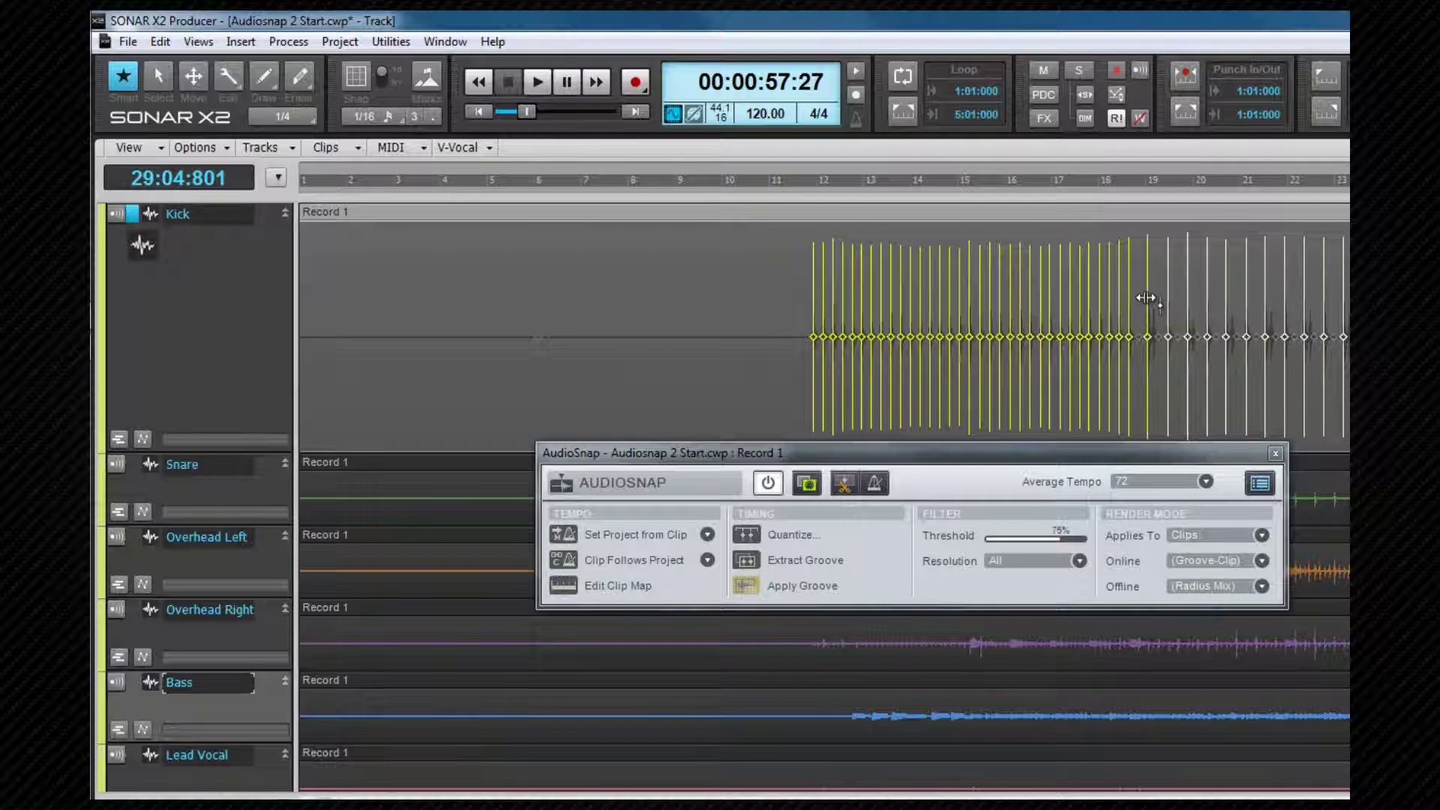
left_click(1245, 300, "ctrl")
double_click(628, 336)
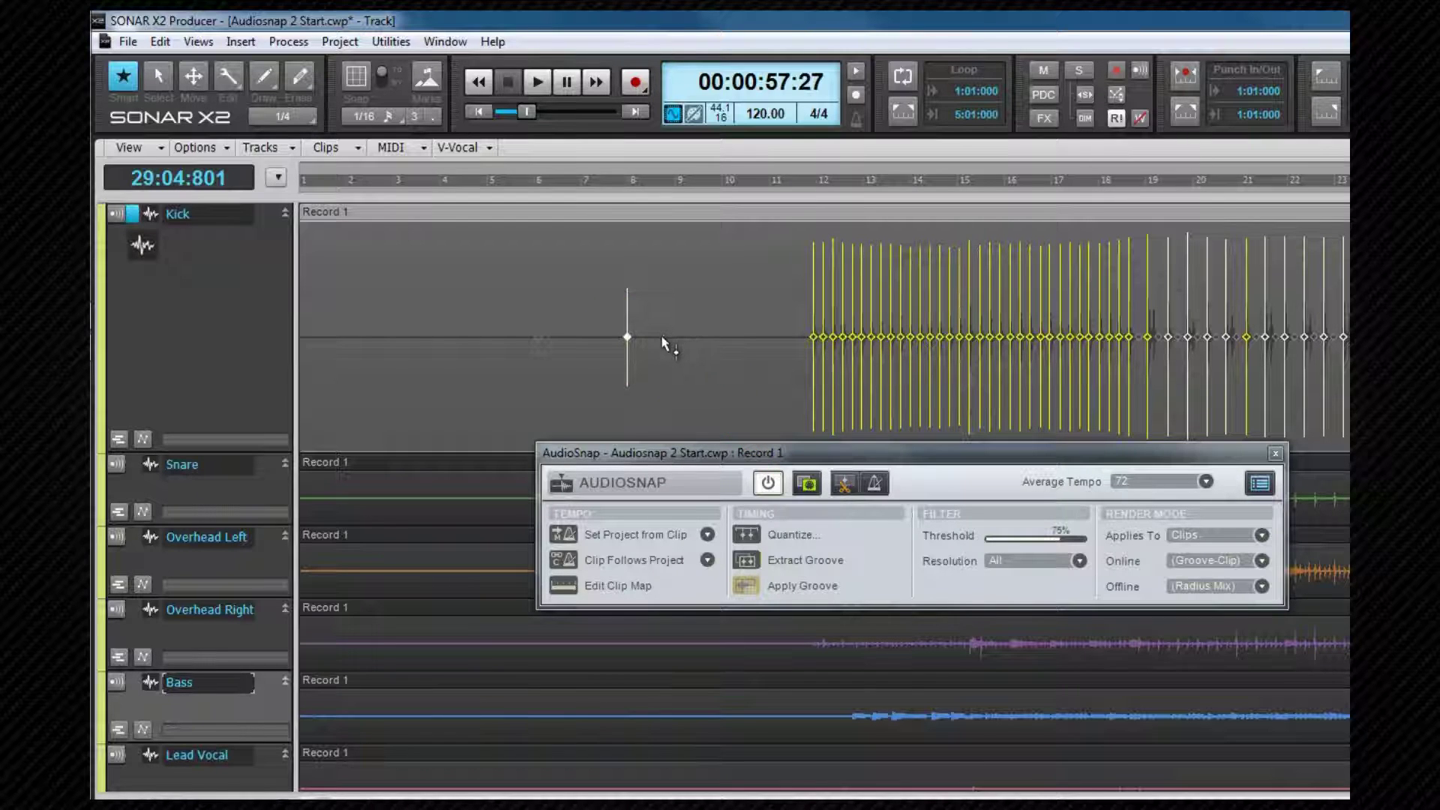
- Delete the newly added transient marker using Delete Marker
right_click(627, 316)
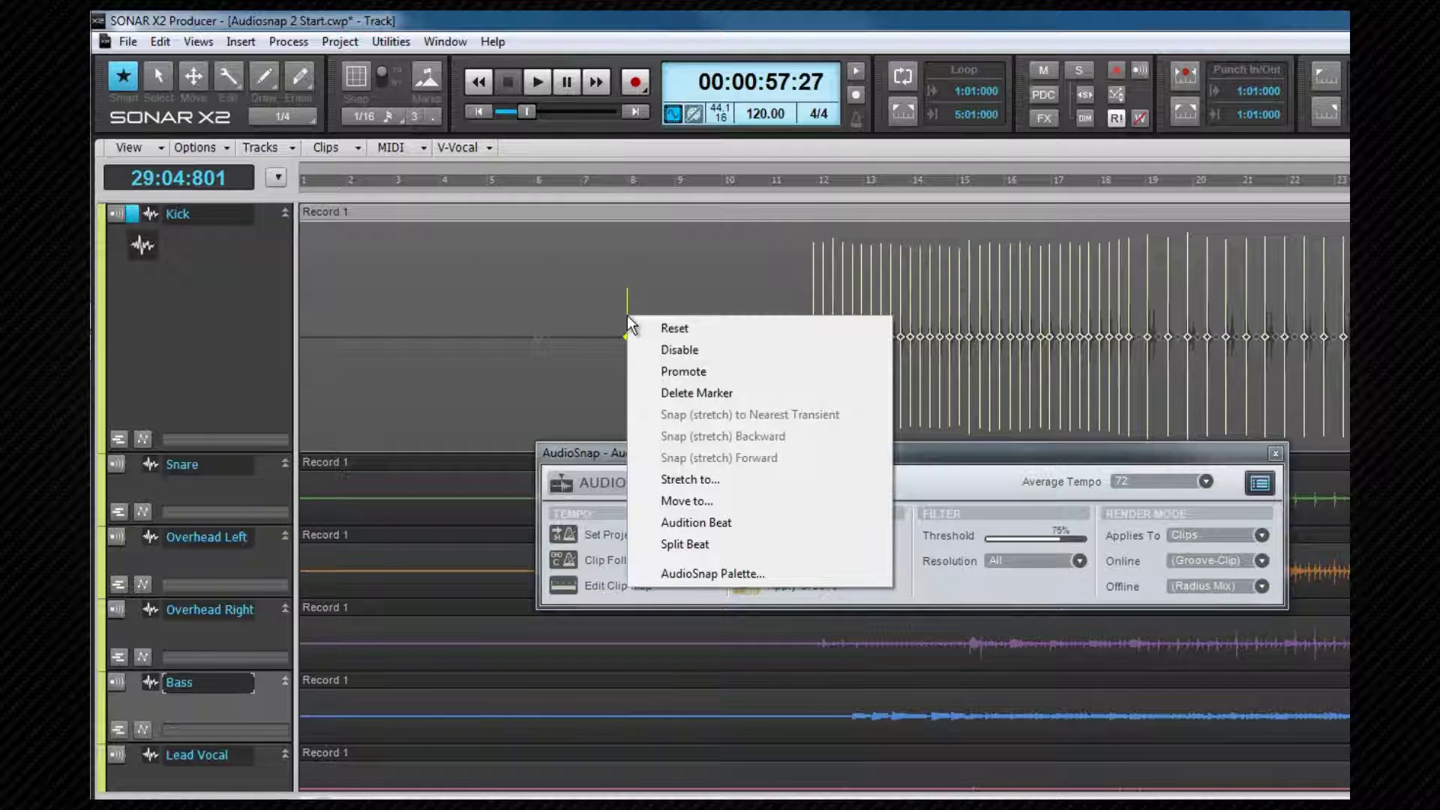
left_click(679, 392)
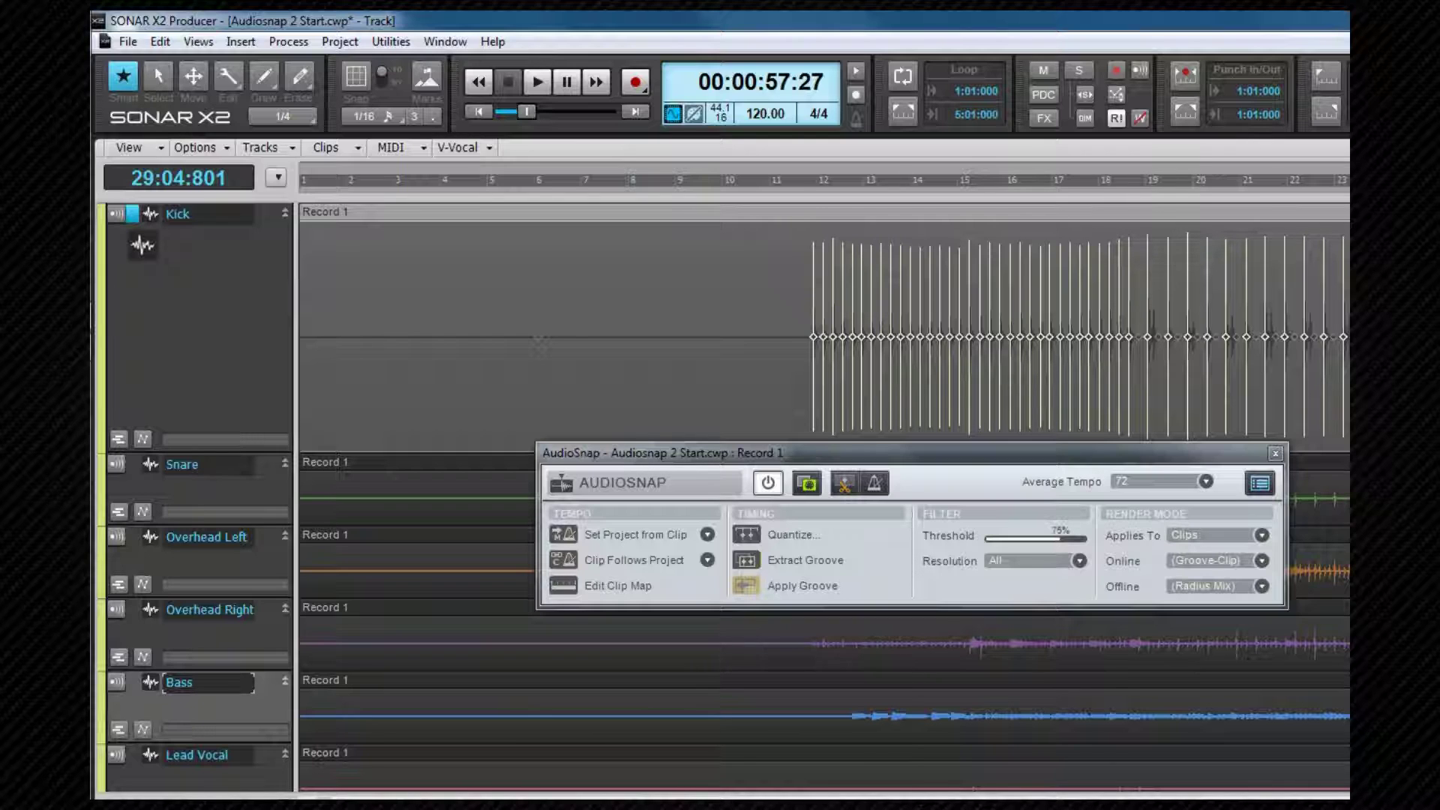
- View the Kick clip's AudioSnap menu and Select Markers submenu, then reopen the menu
right_click(779, 298)
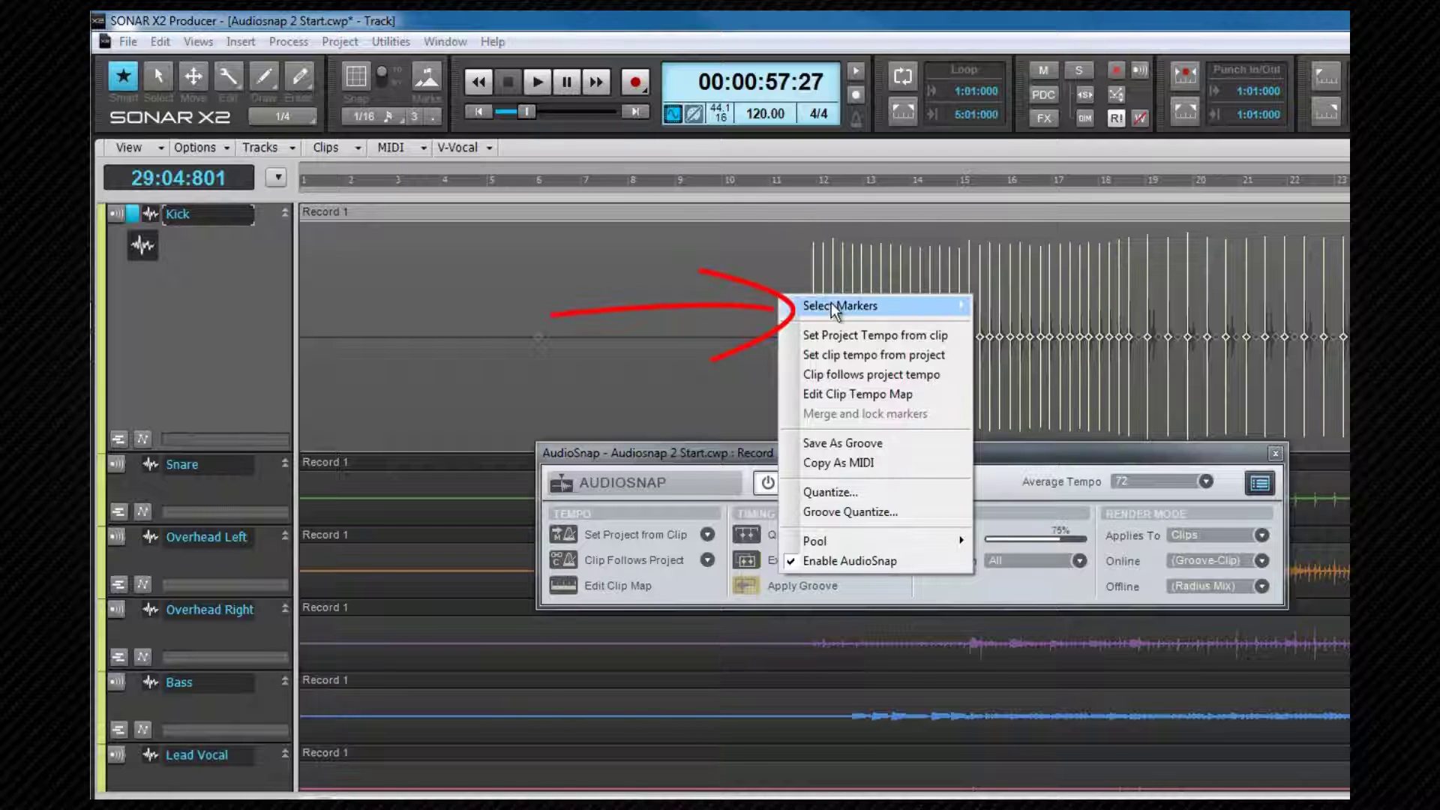
mouse_move(831, 303)
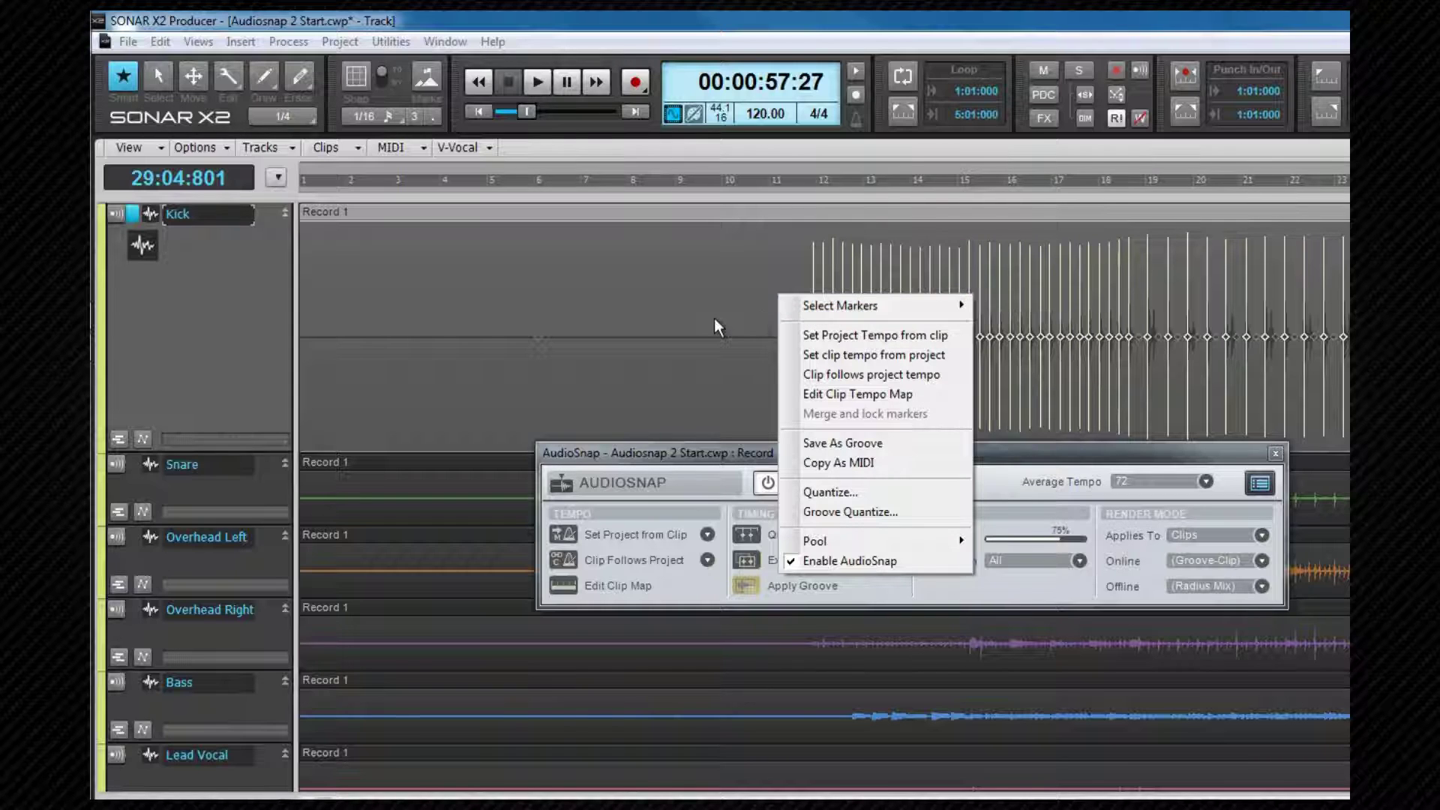
left_click(746, 304)
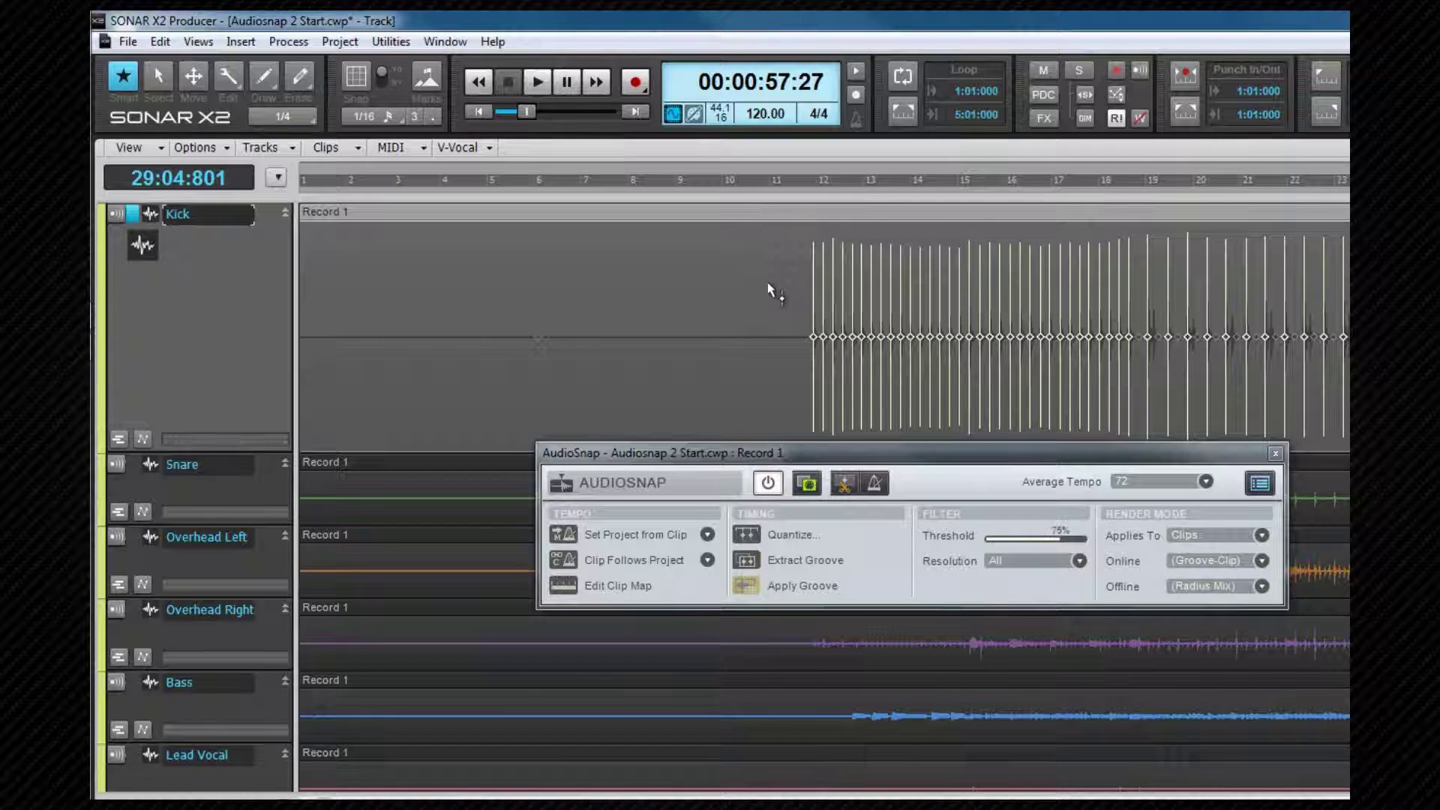
right_click(768, 284)
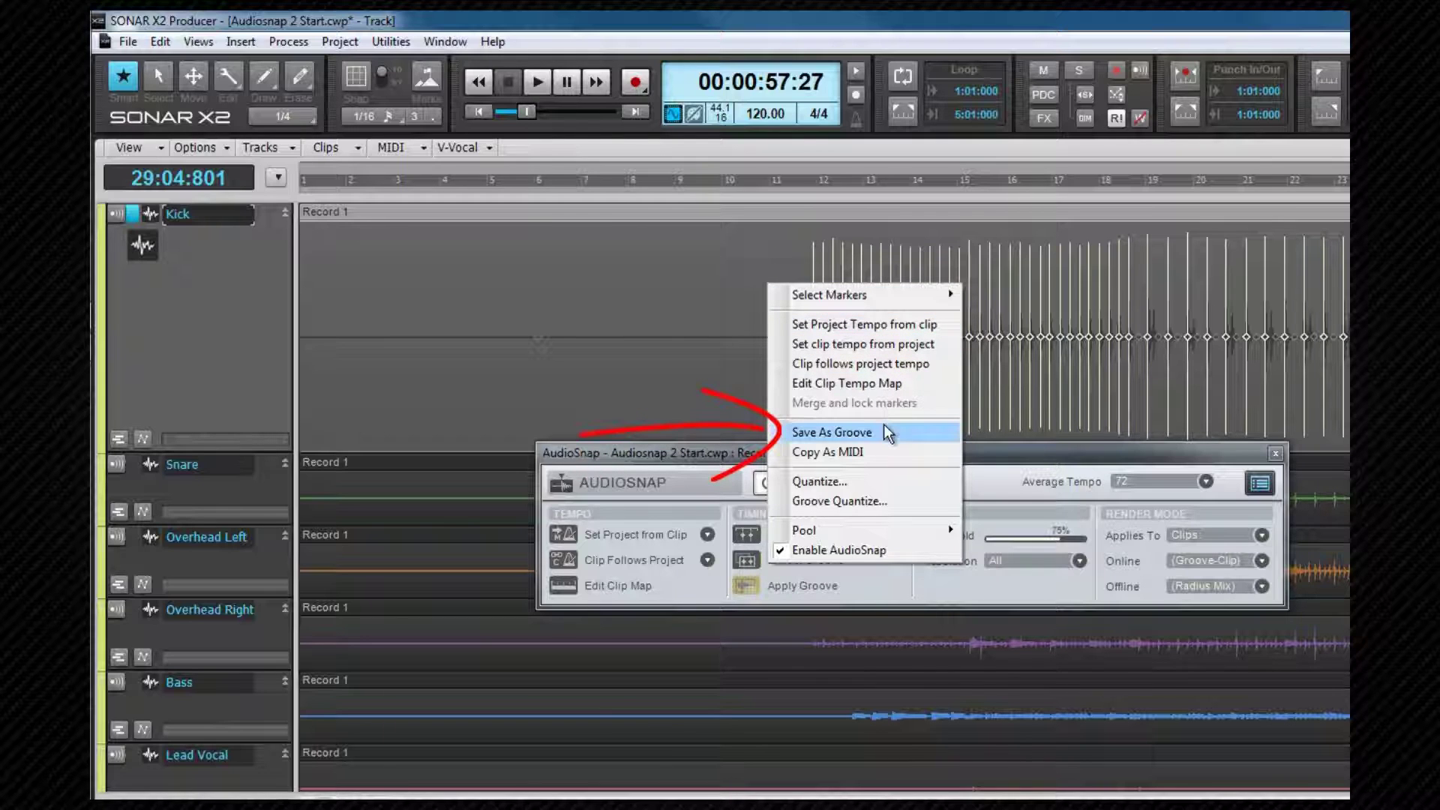
- Start Save As Groove and cancel it, then bring up the clip's Pool options
left_click(832, 432)
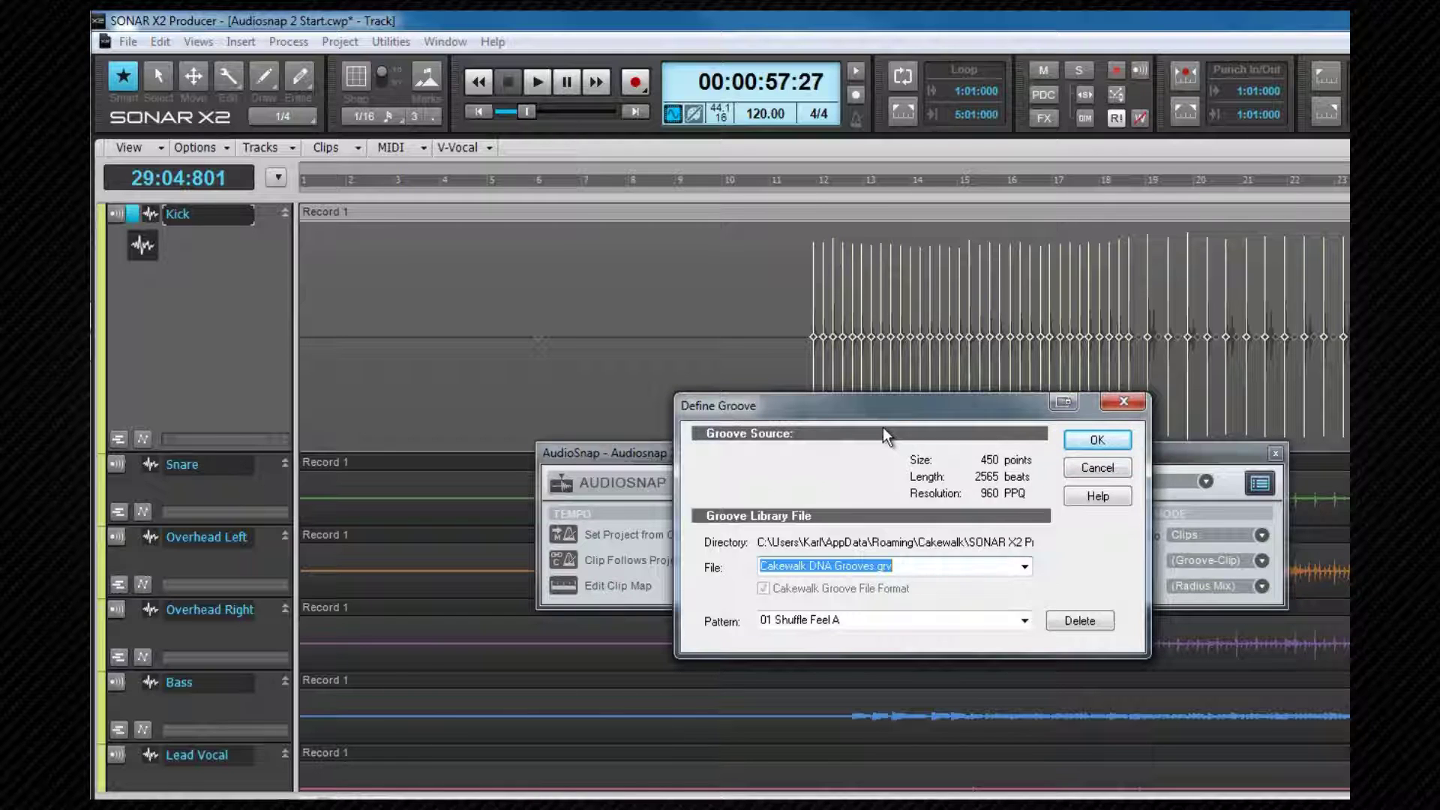
left_click(1064, 471)
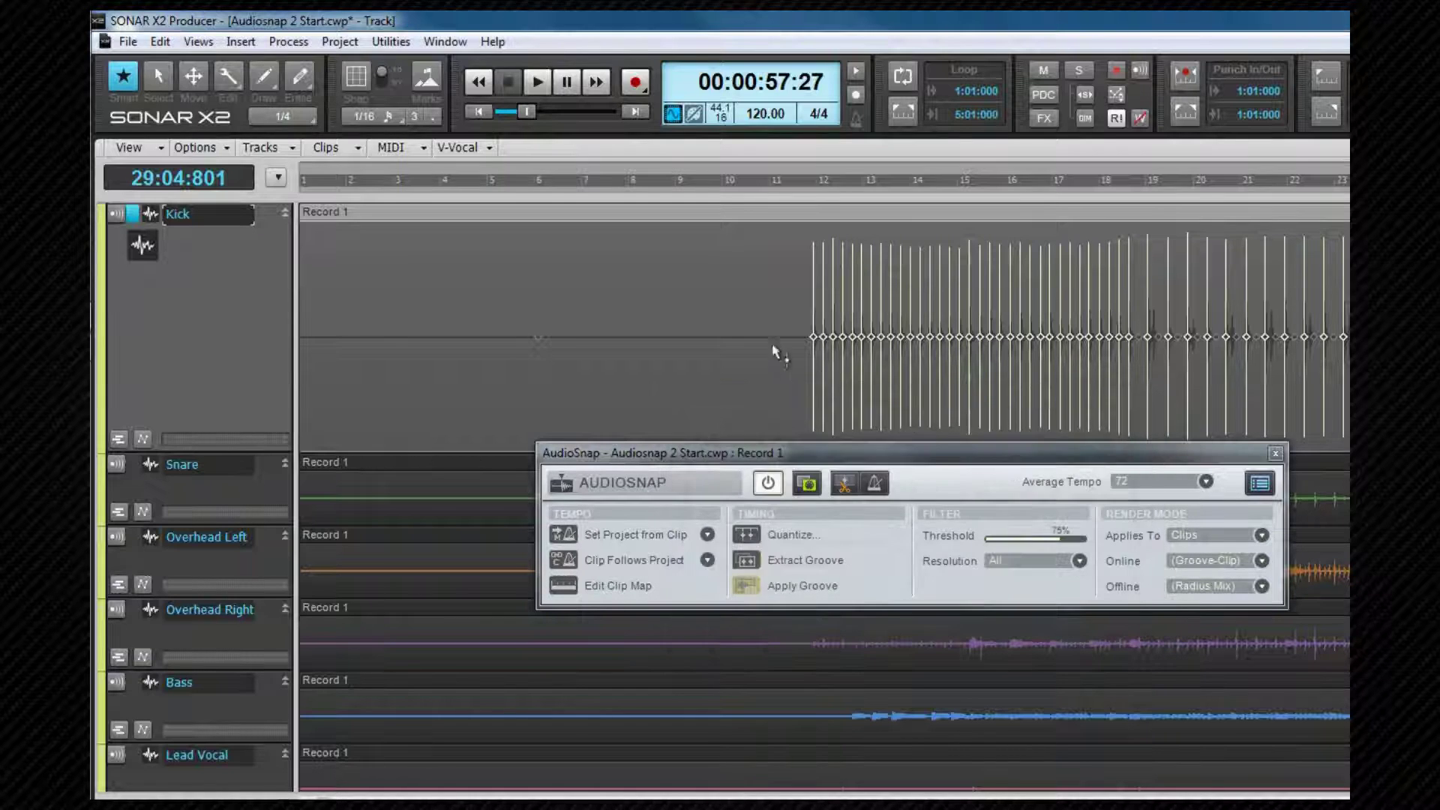
right_click(740, 309)
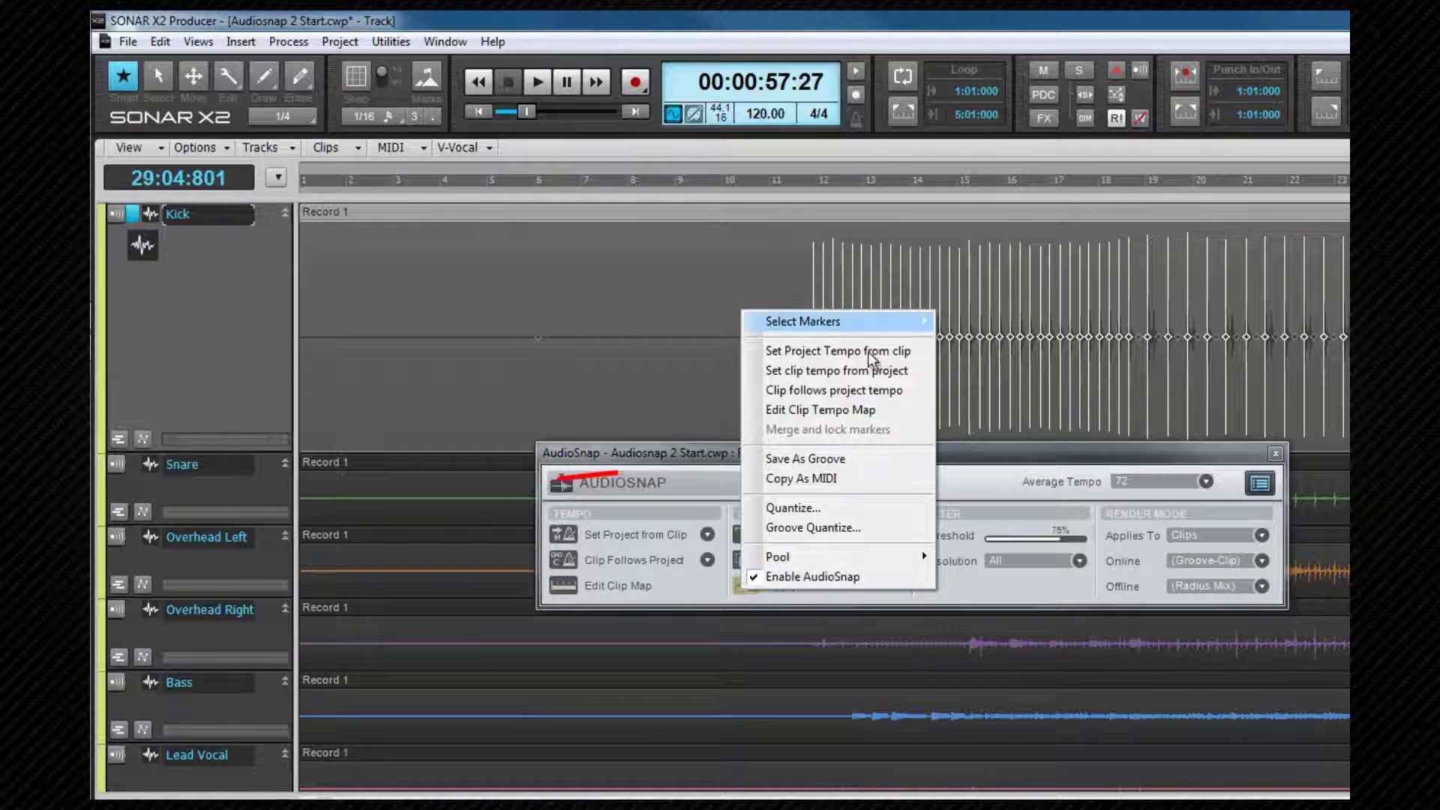
left_click(845, 479)
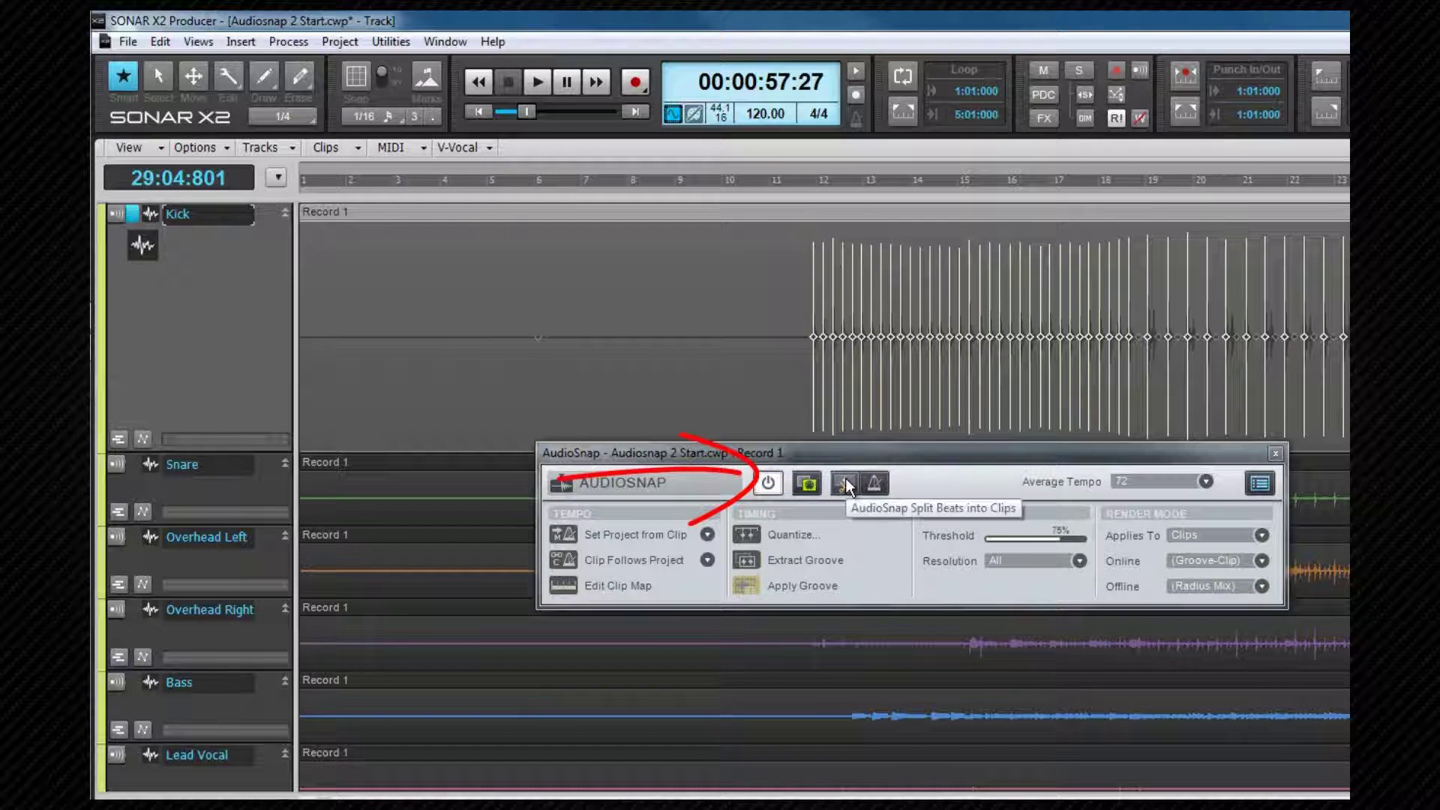
right_click(777, 320)
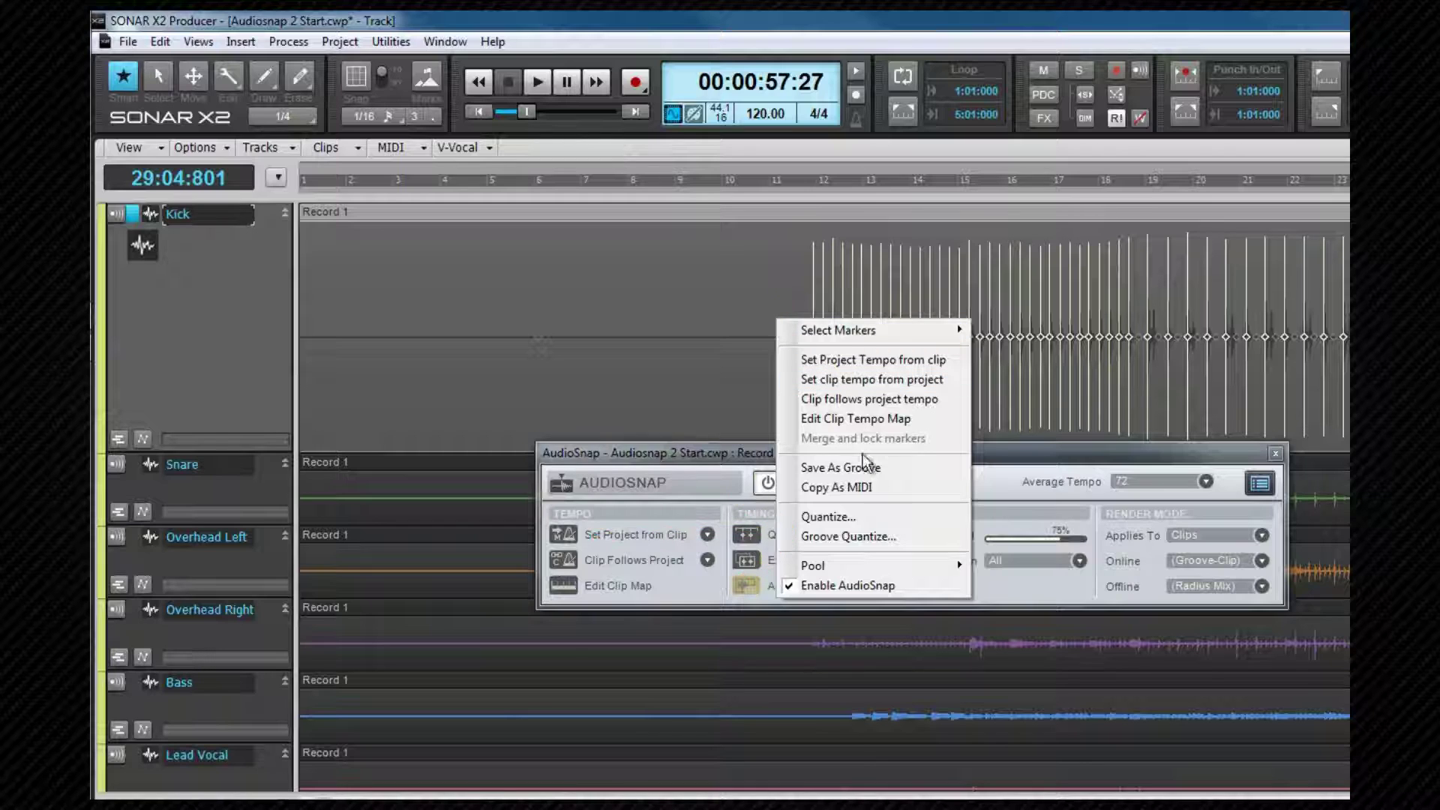
mouse_move(868, 560)
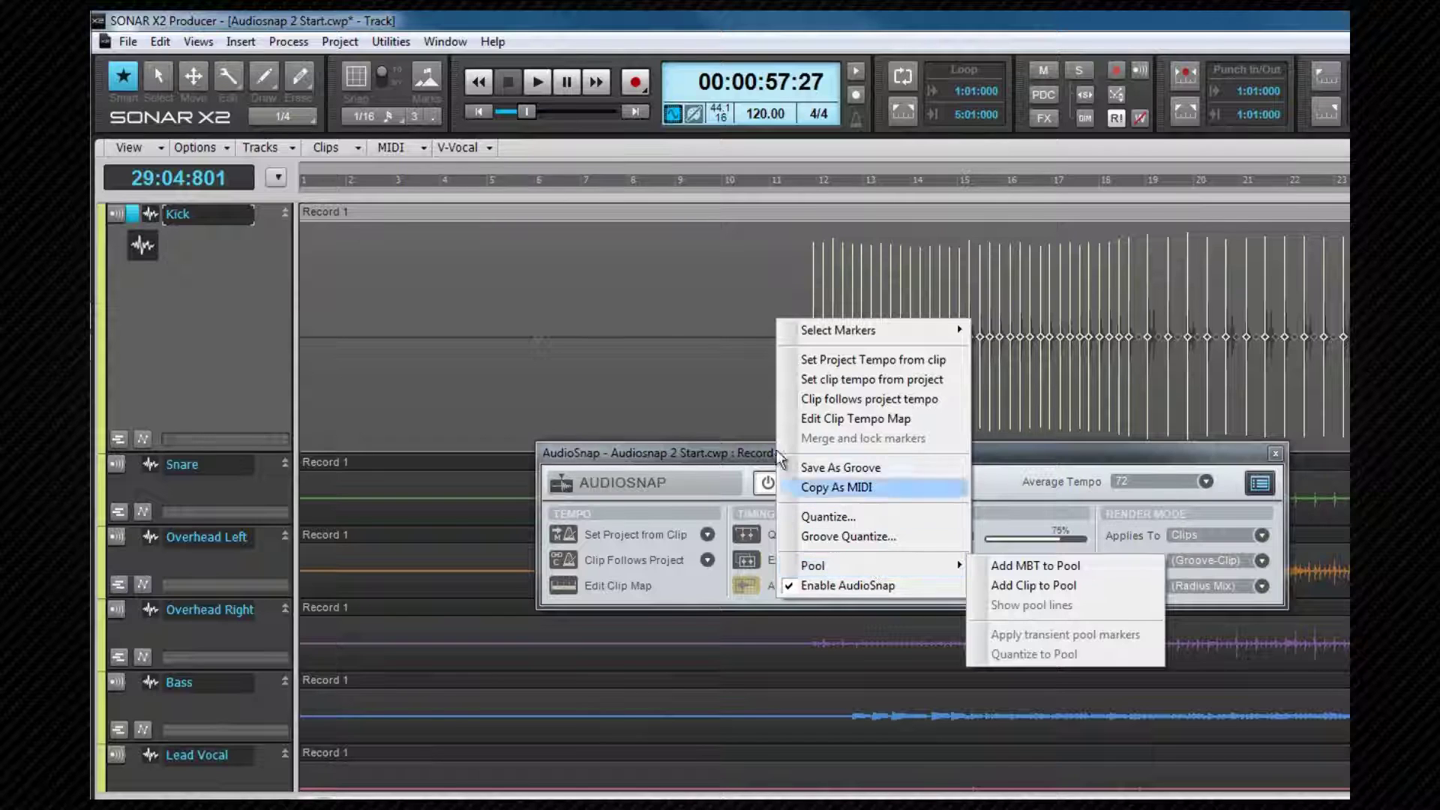
- Review the context menu of a single Kick transient marker (Reset, Disable, Promote)
right_click(832, 275)
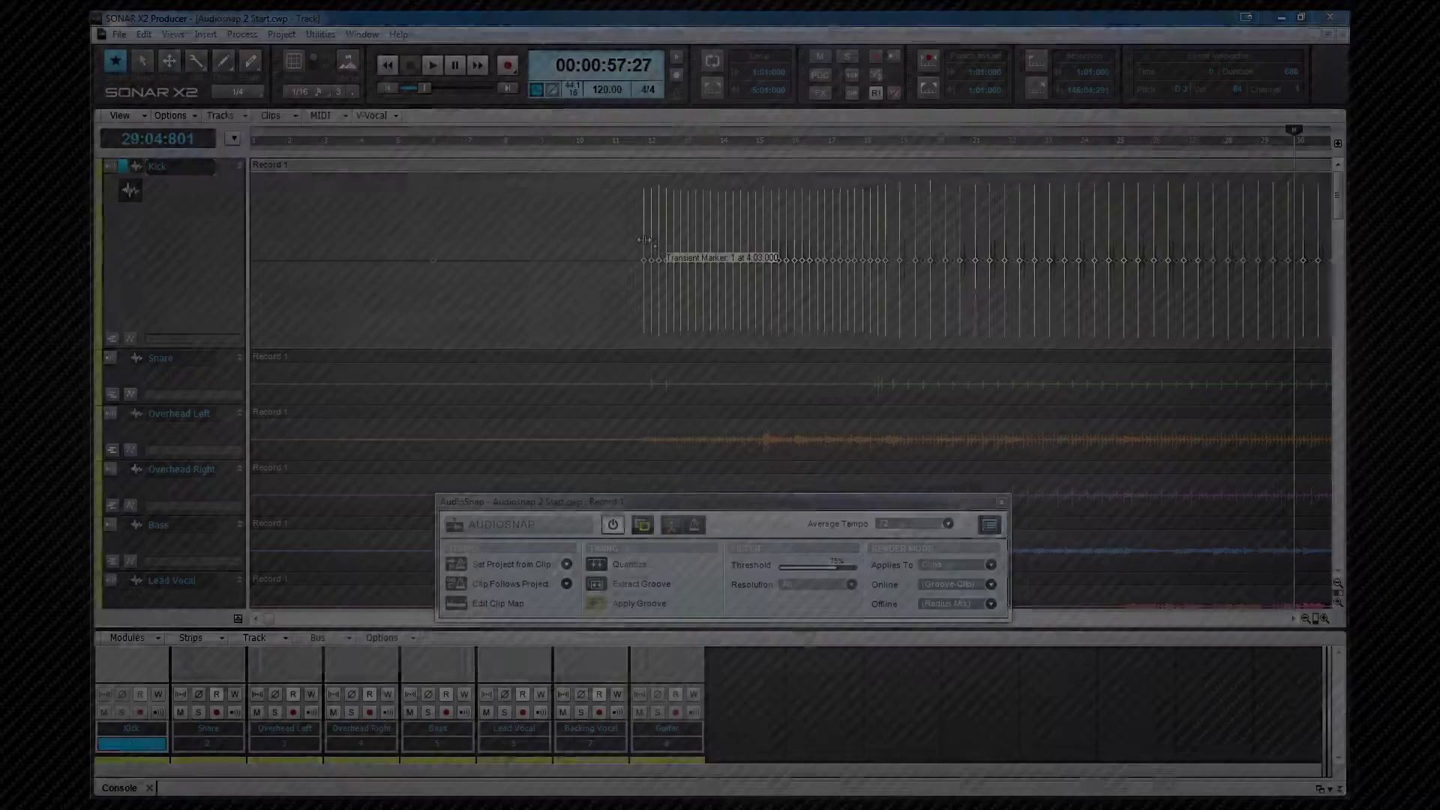
right_click(645, 241)
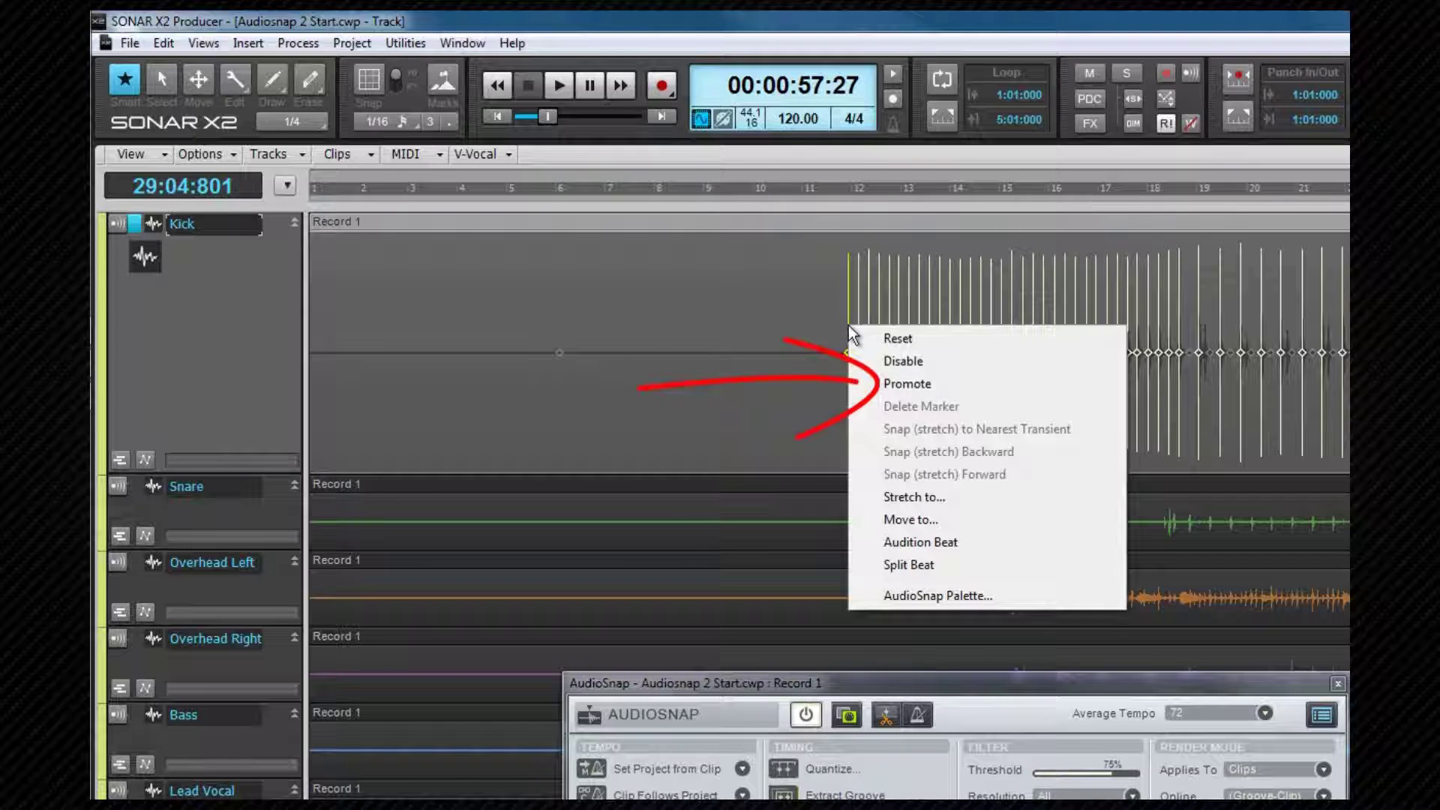
key("Escape")
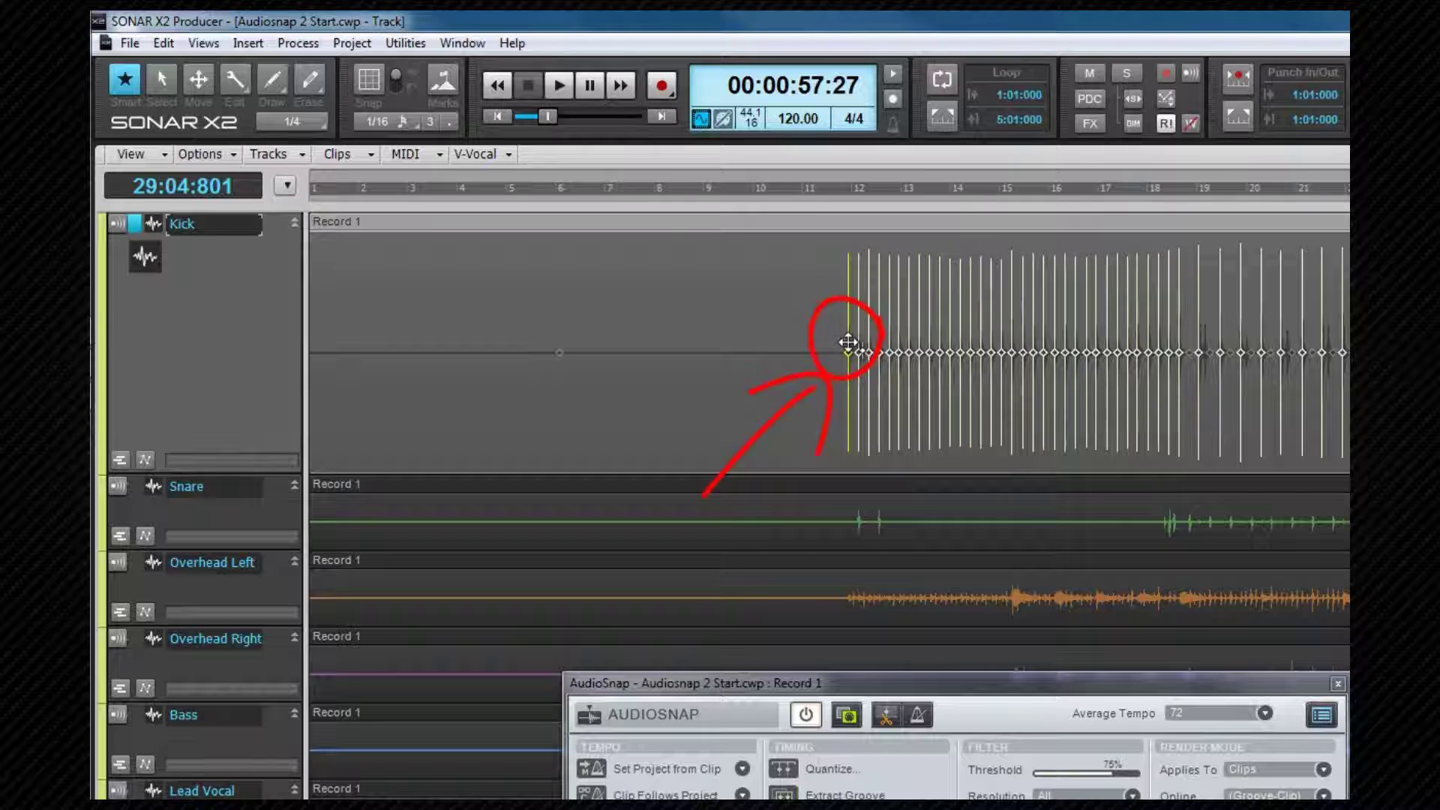
- Drag the first Kick transient earlier, toward bar 8 and back, then undo the move
left_click_drag(848, 342, 801, 342)
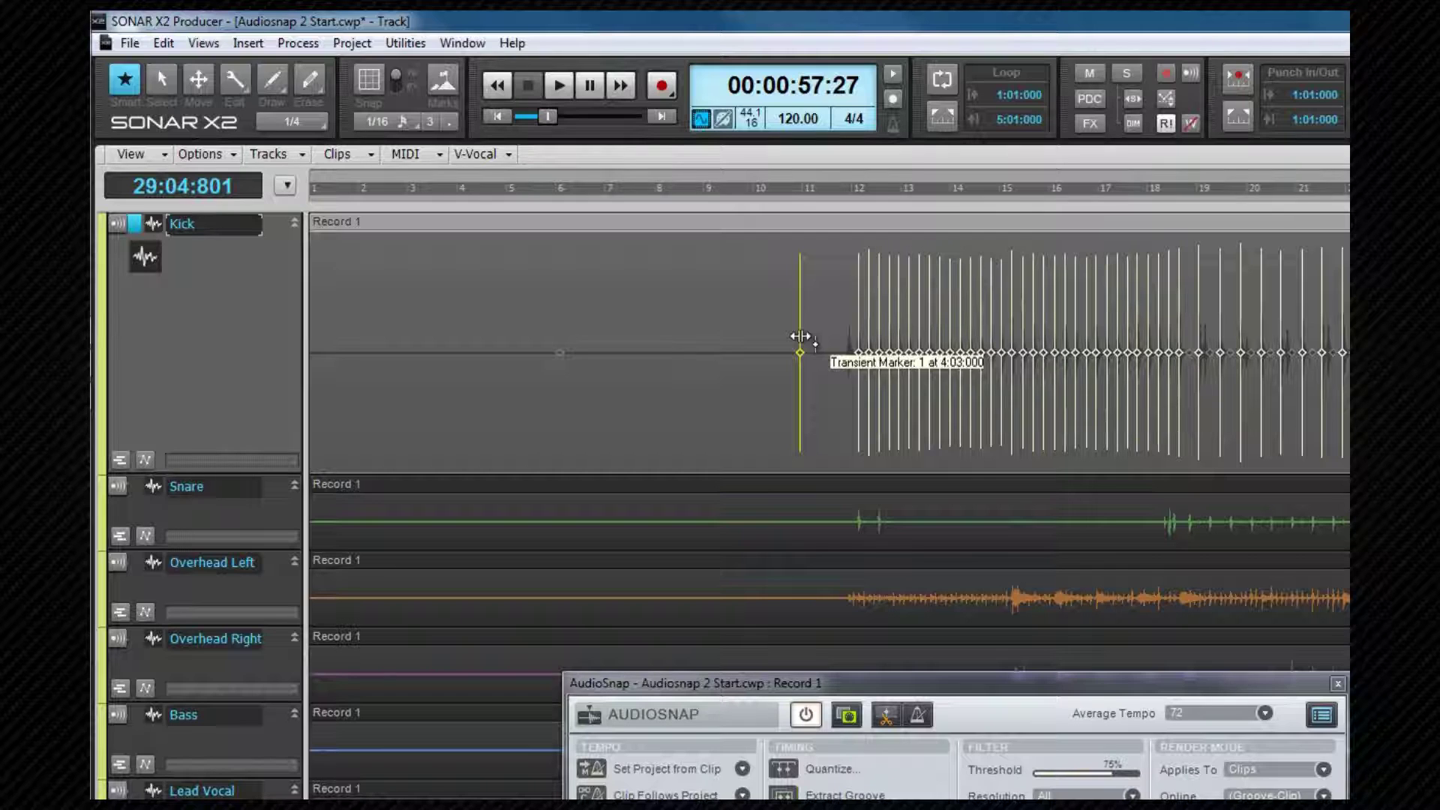
mouse_move(800, 336)
left_mouse_down()
mouse_move(518, 349)
mouse_move(647, 349)
left_mouse_up()
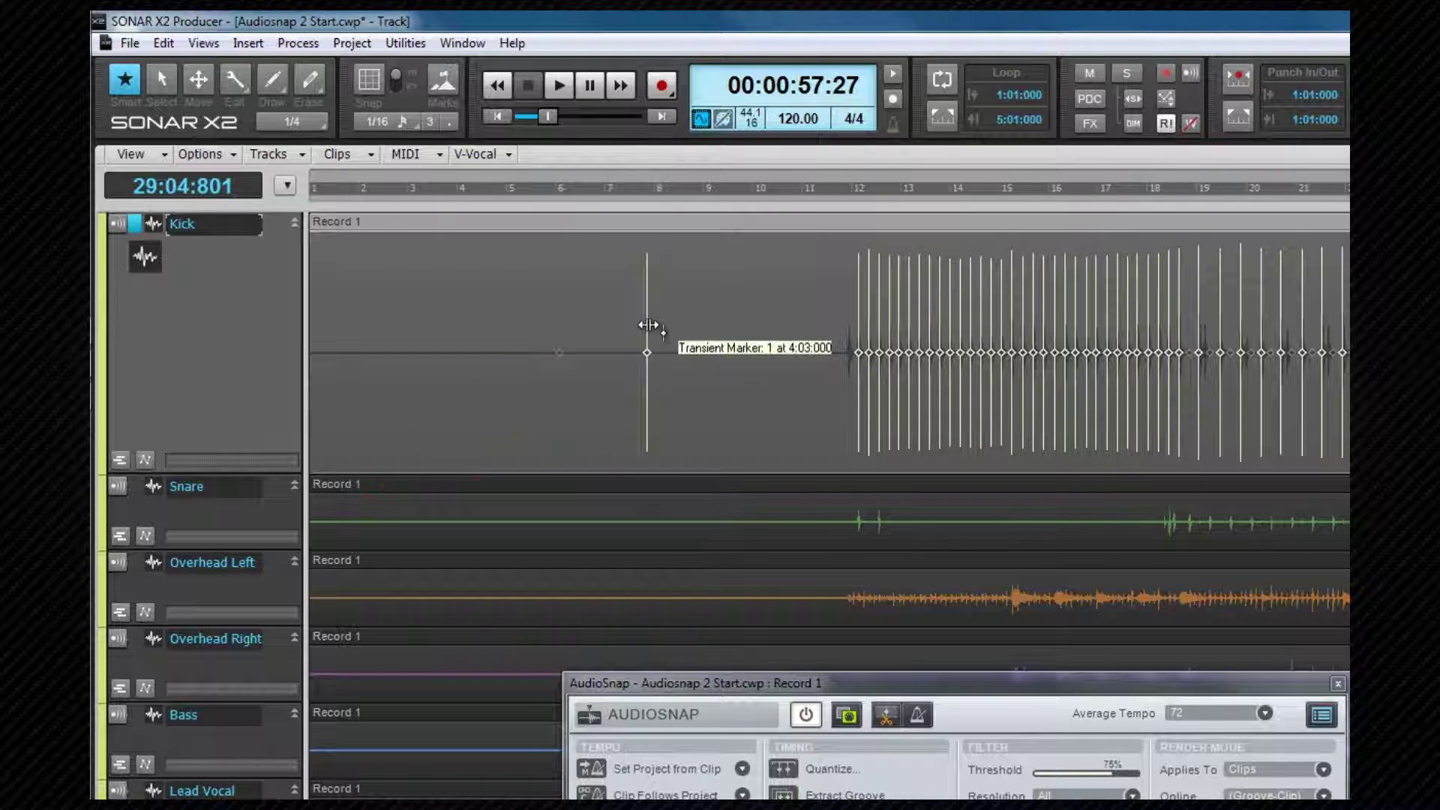
left_click_drag(648, 324, 848, 324)
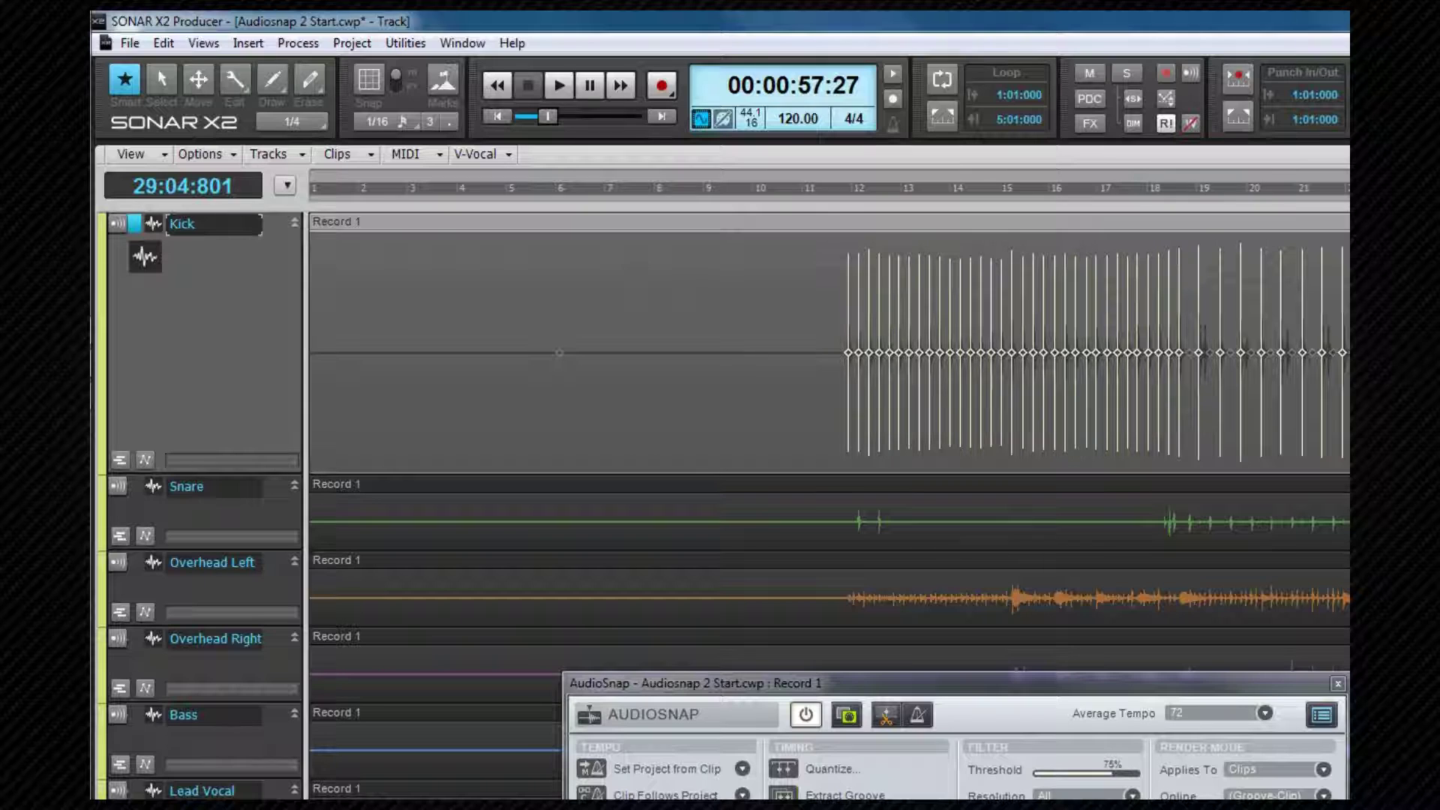
left_click_drag(846, 306, 801, 315)
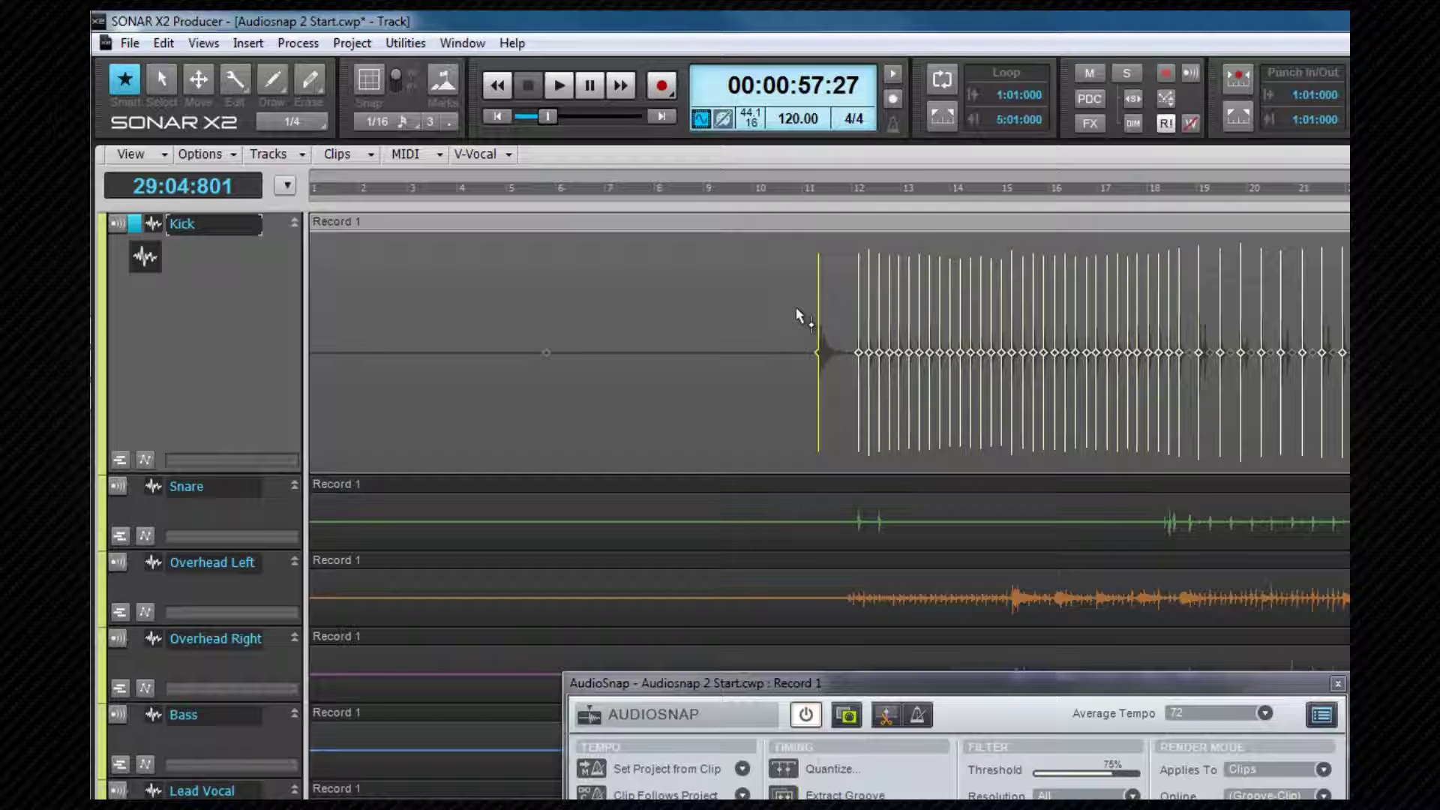
key("ctrl+z")
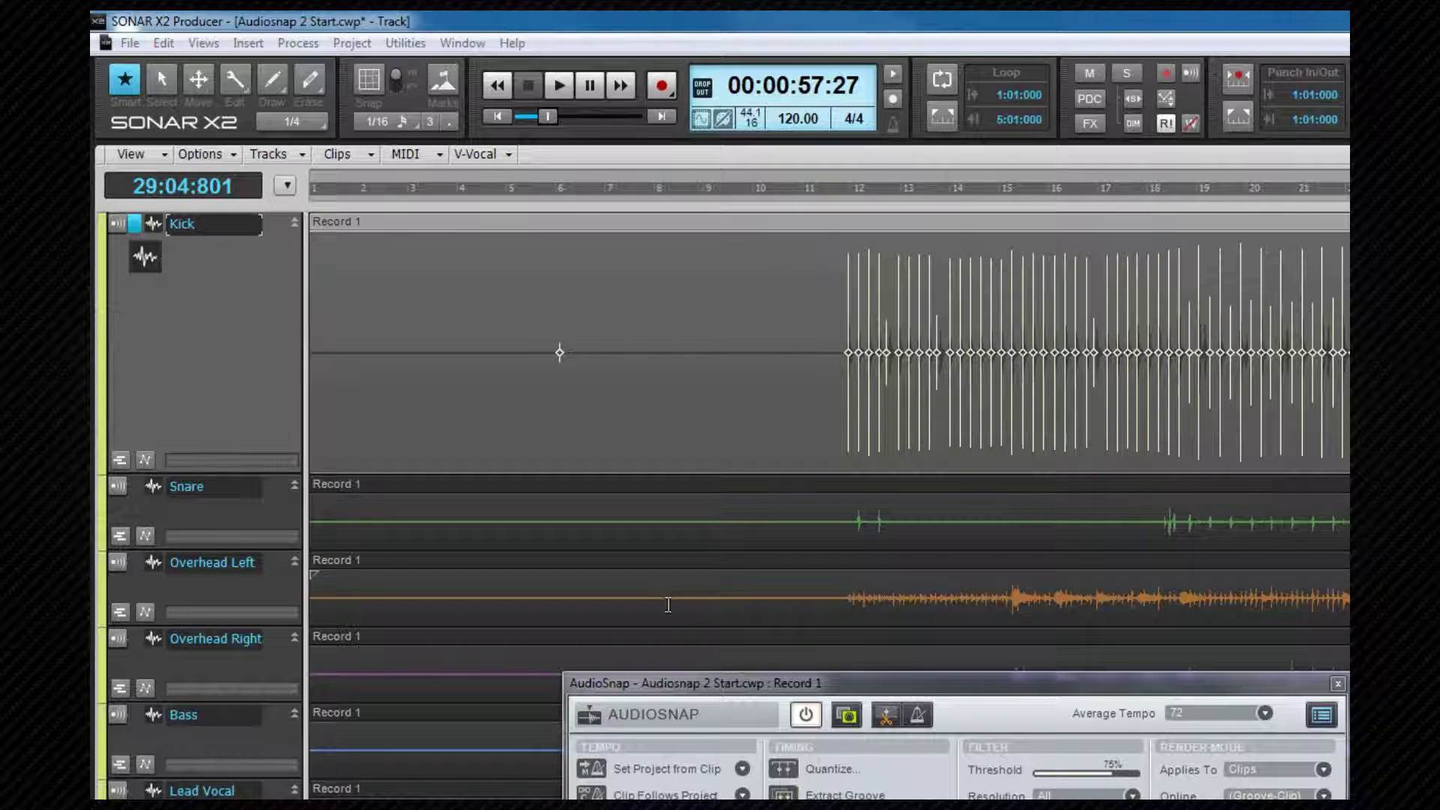
- Marquee-select the first Kick transients and drag them earlier, redoing it after an undo
left_click_drag(835, 369, 946, 377)
left_click_drag(848, 300, 810, 303)
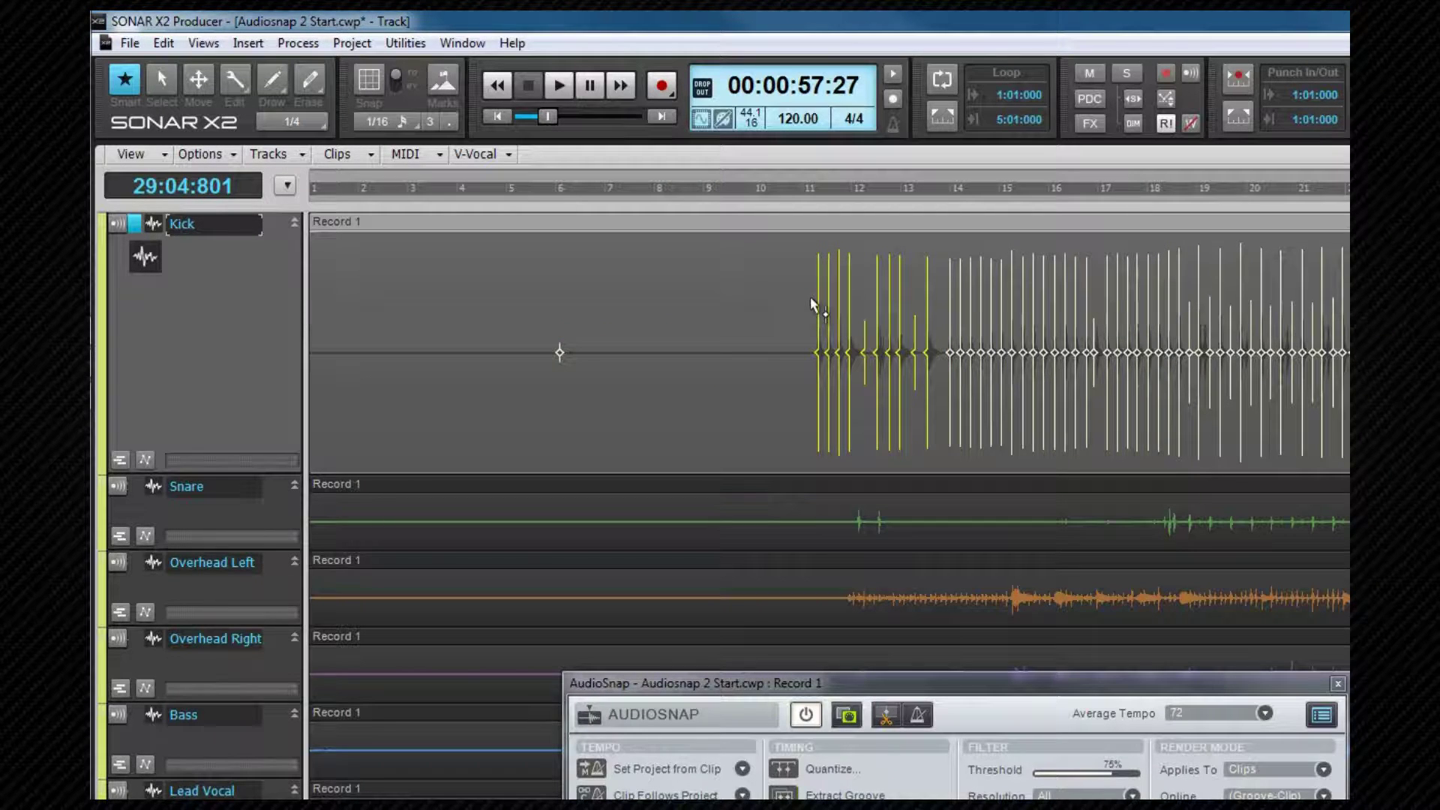
key("ctrl+z")
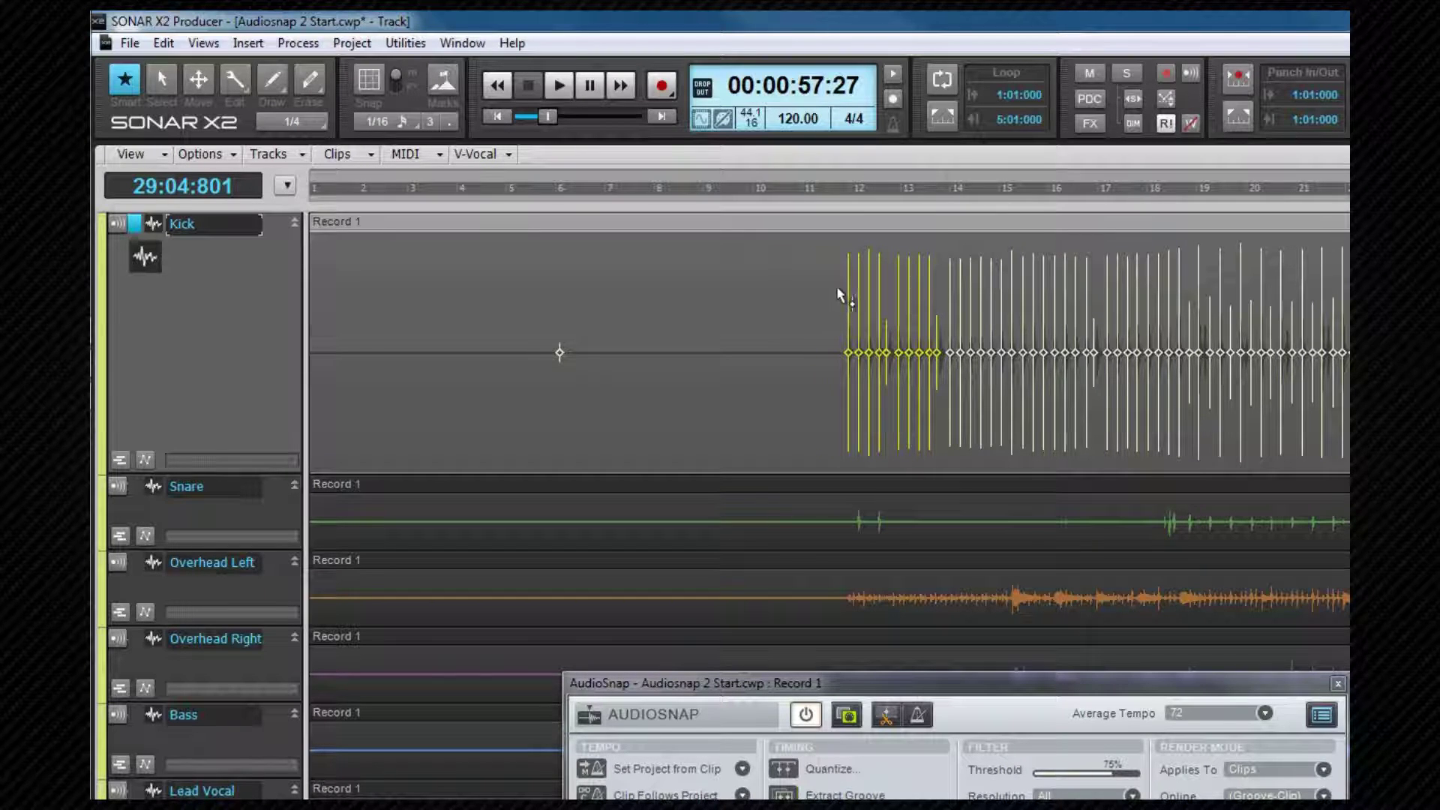
left_click_drag(847, 300, 811, 298)
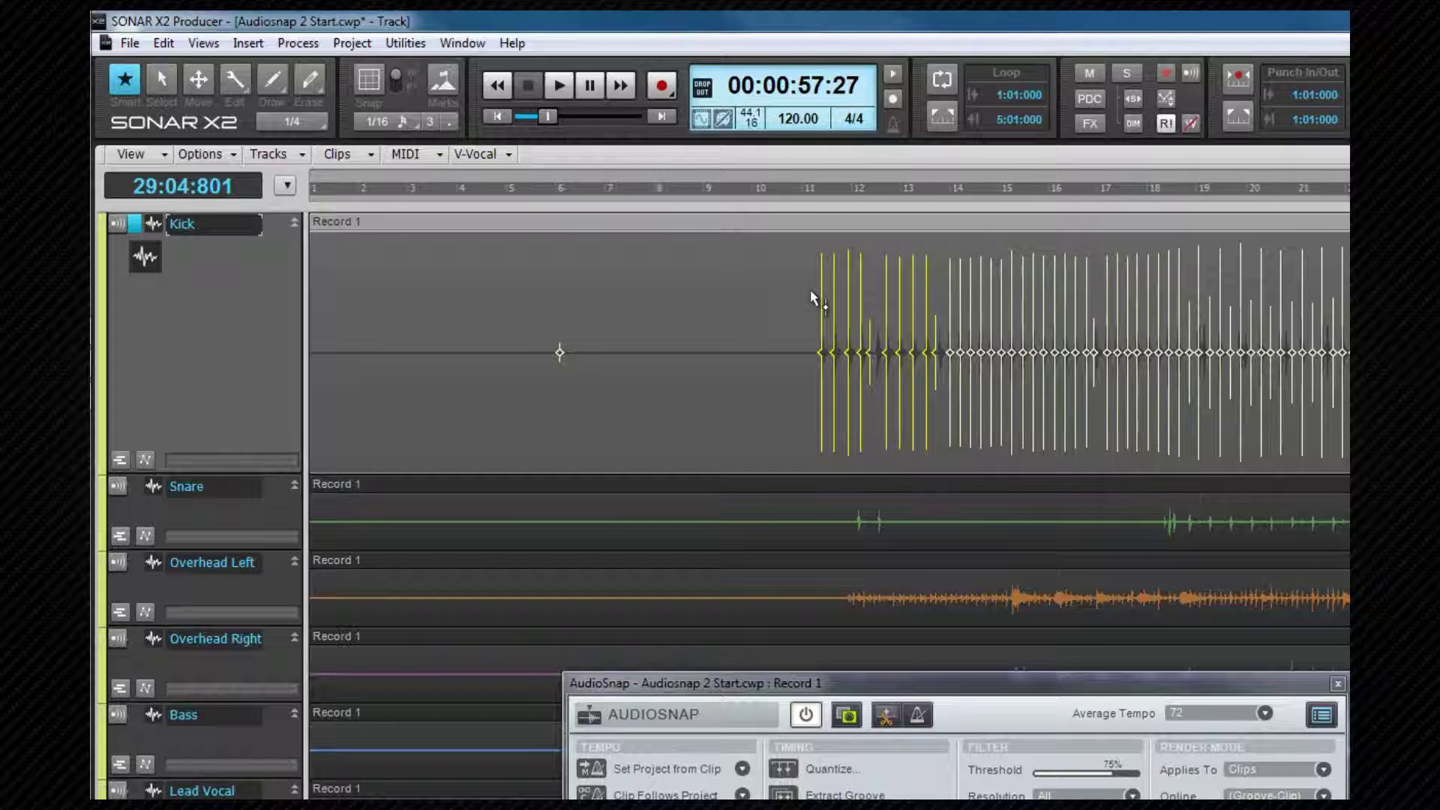
- Reset the moved Kick markers, then select all markers and reset every one
right_click(831, 297)
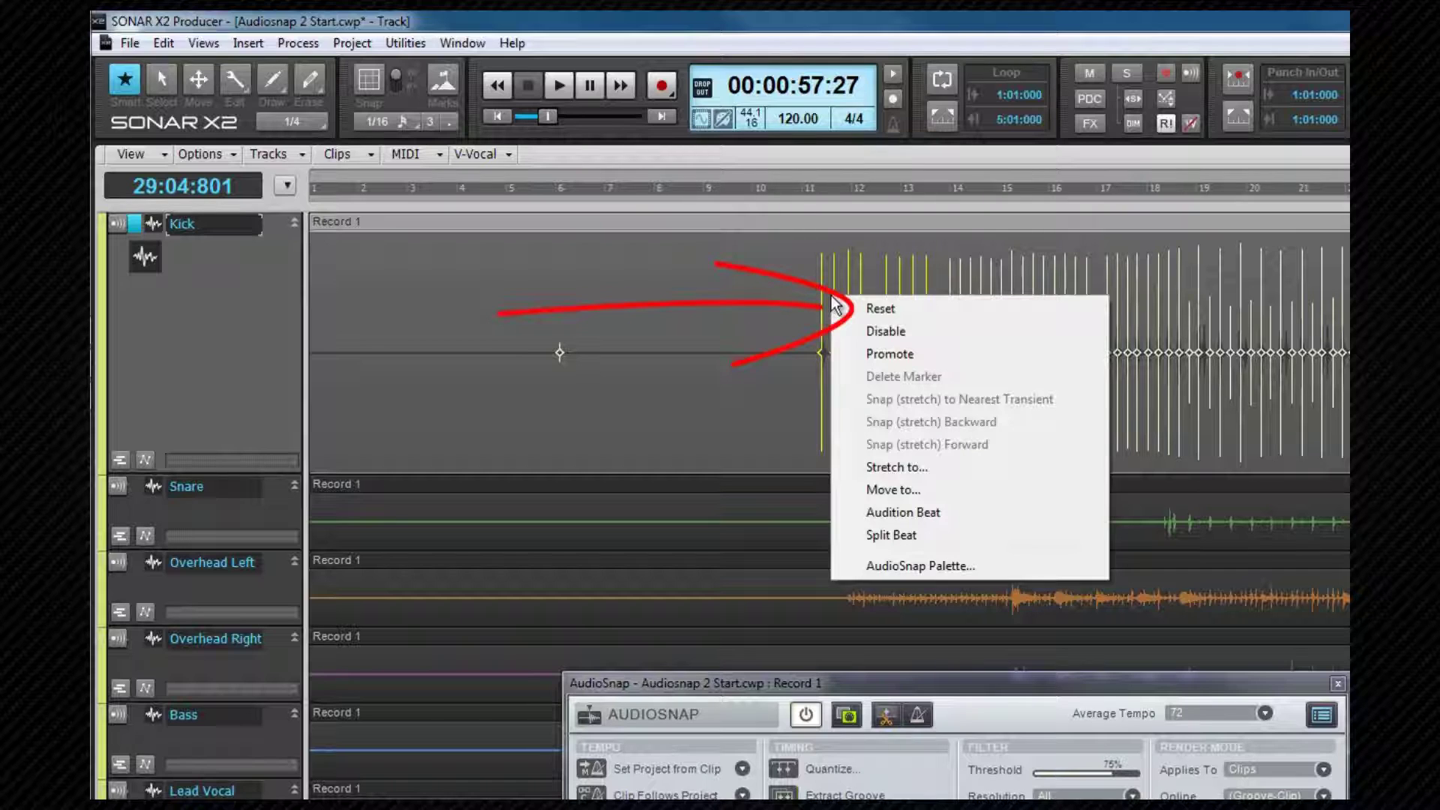
left_click(861, 310)
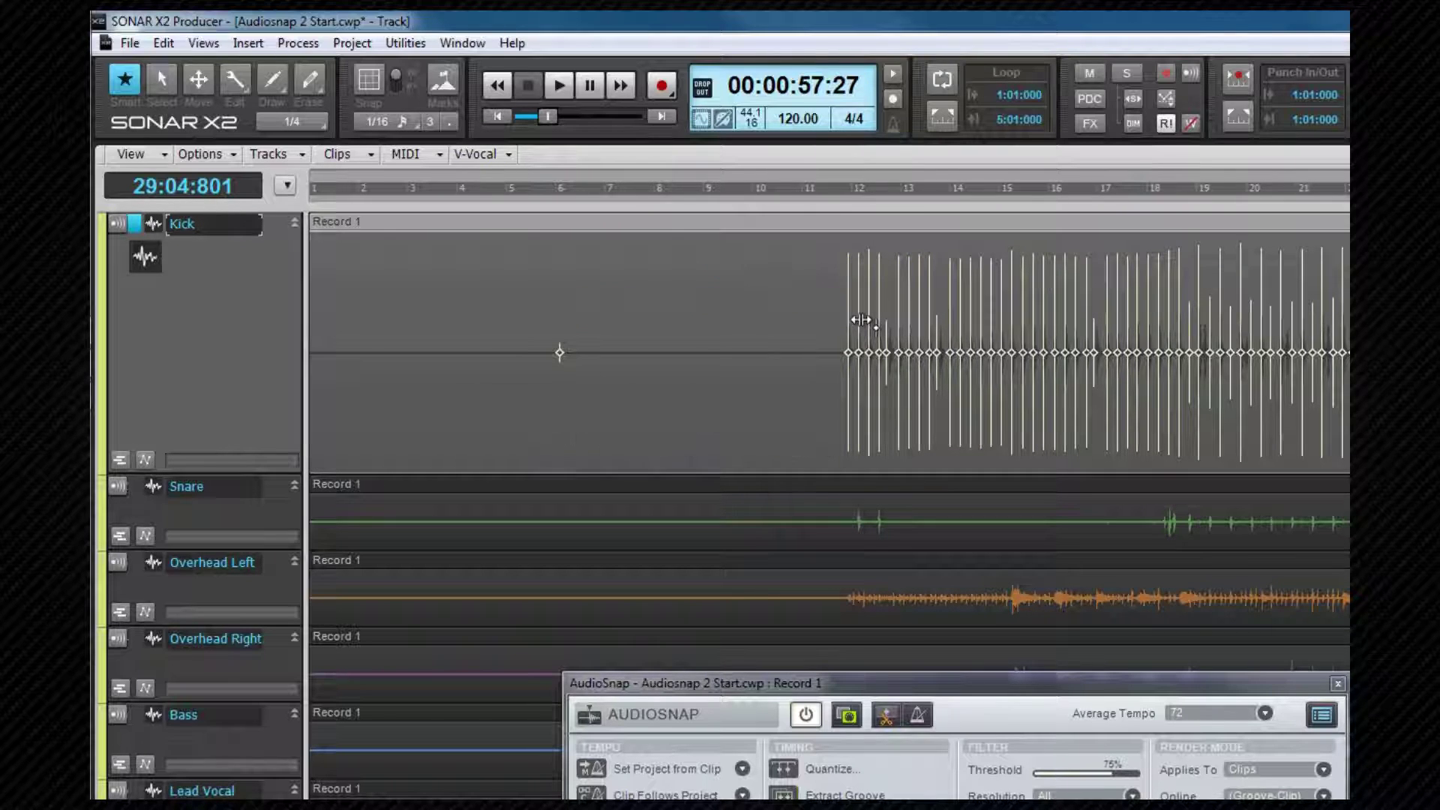
right_click(831, 320)
mouse_move(842, 331)
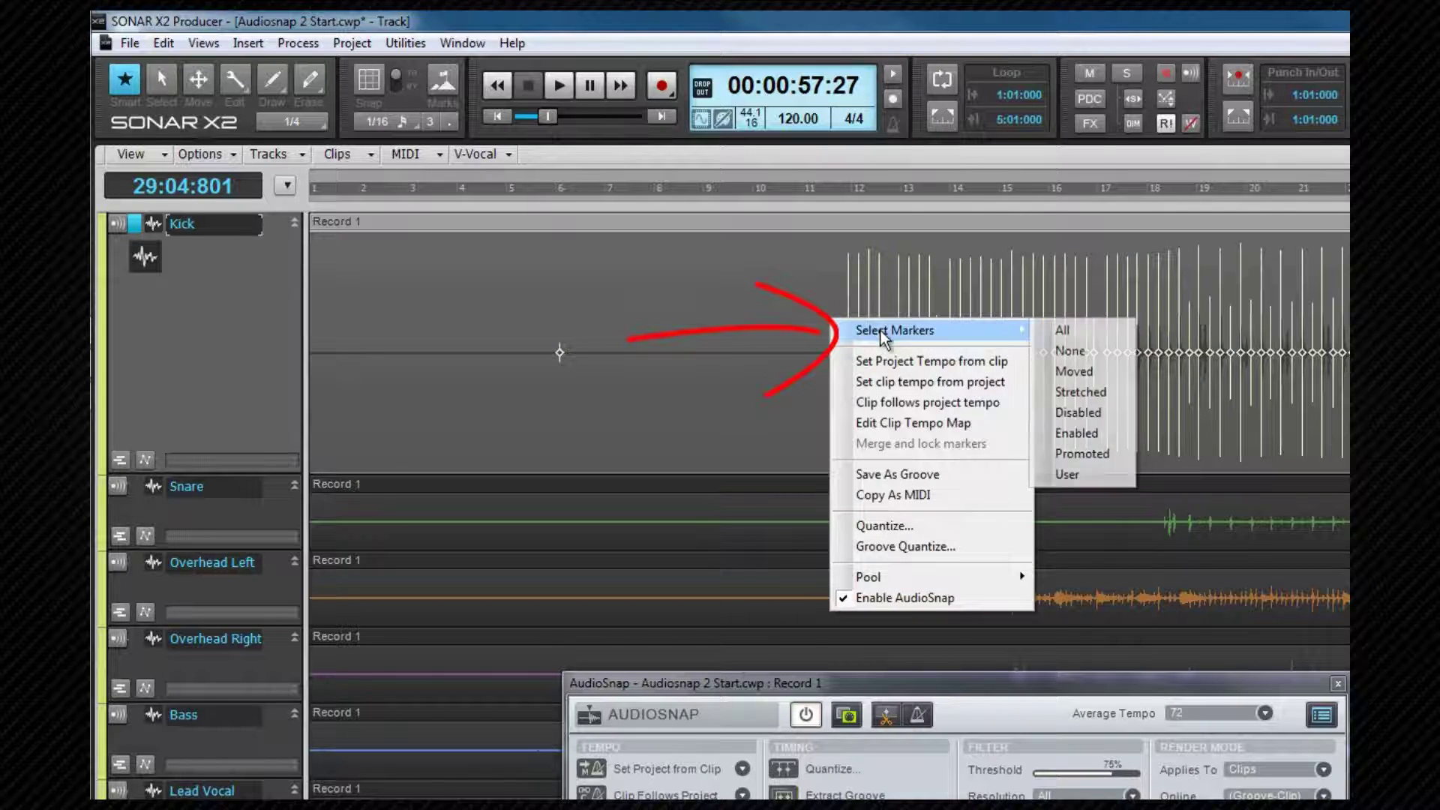
left_click(1064, 333)
right_click(1062, 322)
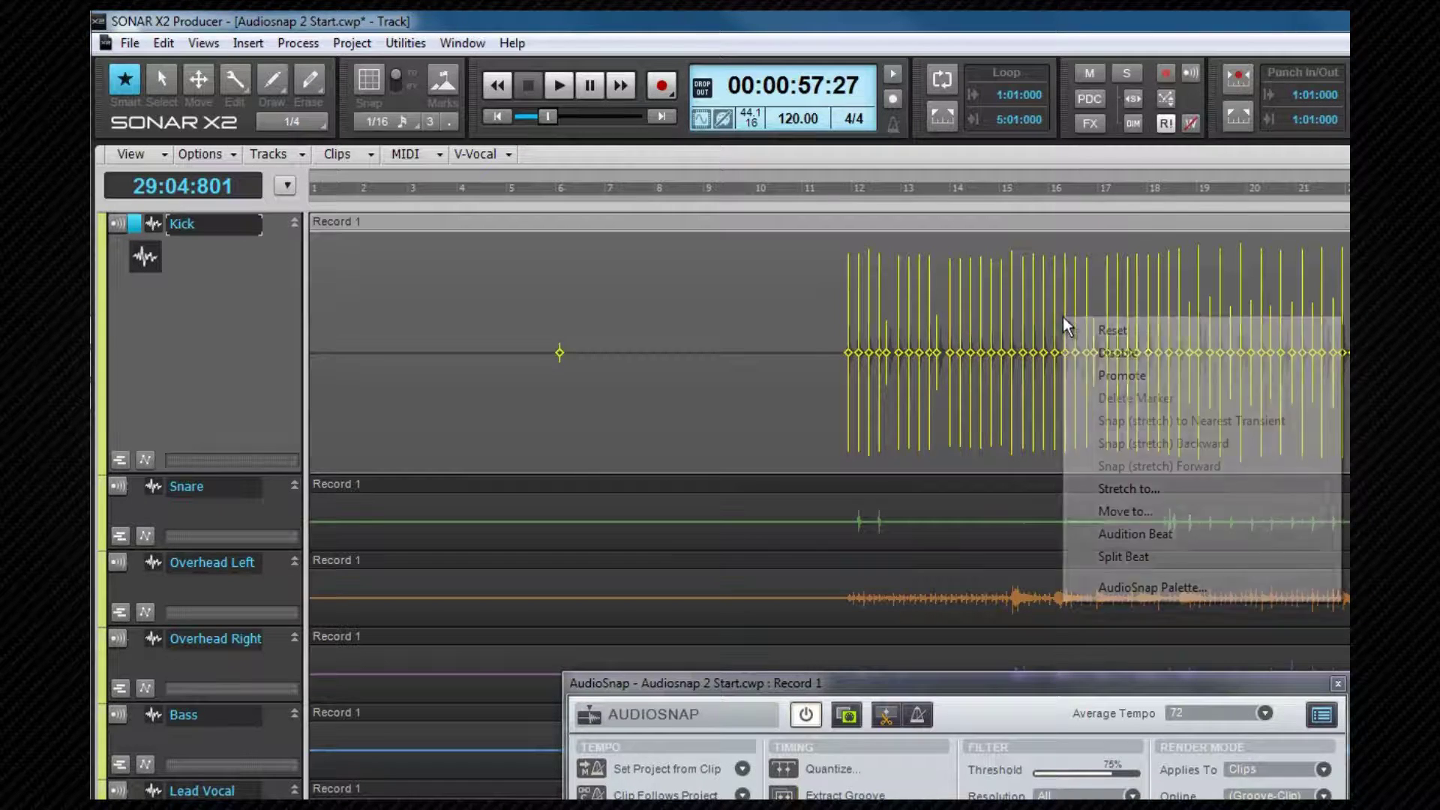
left_click(1110, 331)
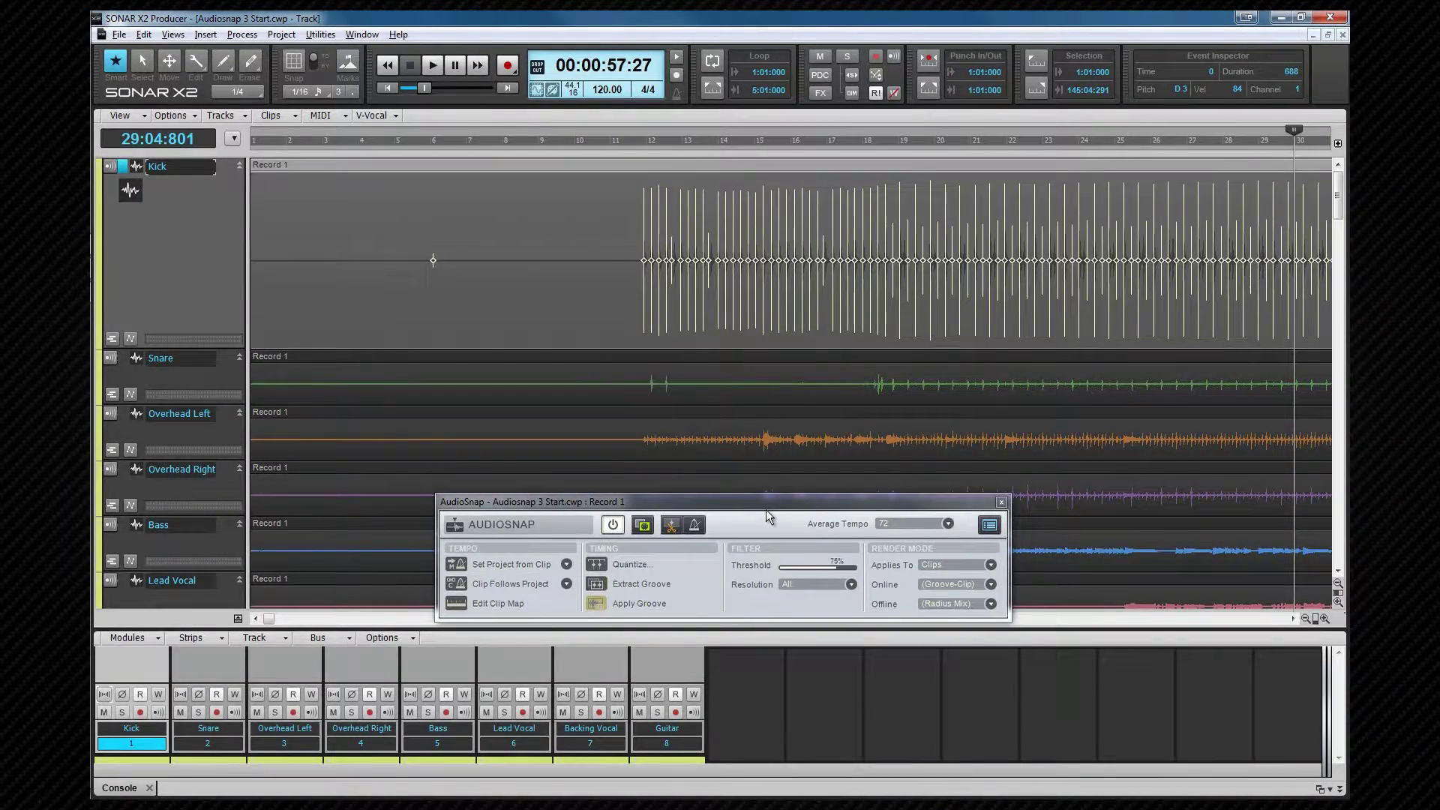
- Turn off AudioSnap, then set the tools HUD edit filter to Audio Transients
left_click(613, 524)
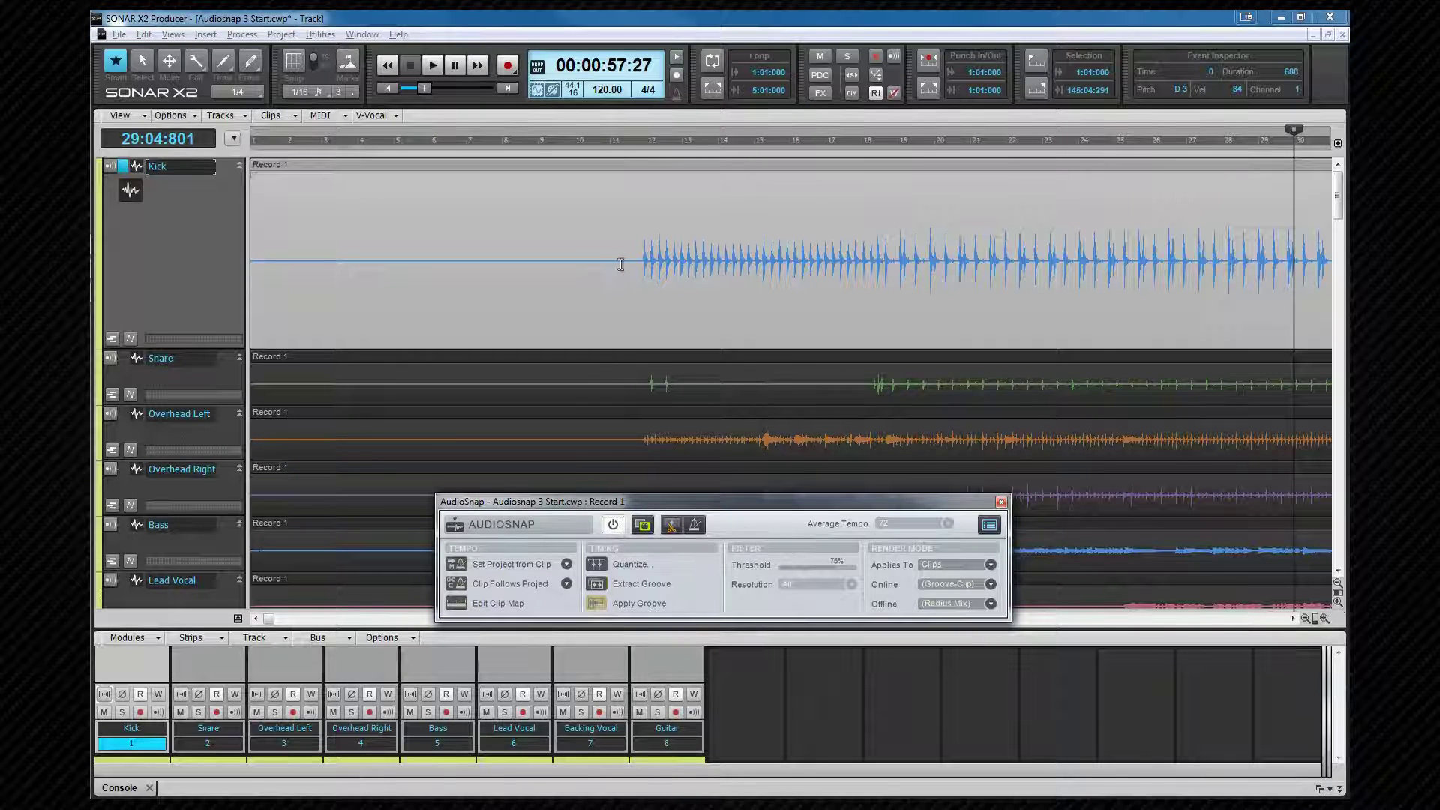
key("t")
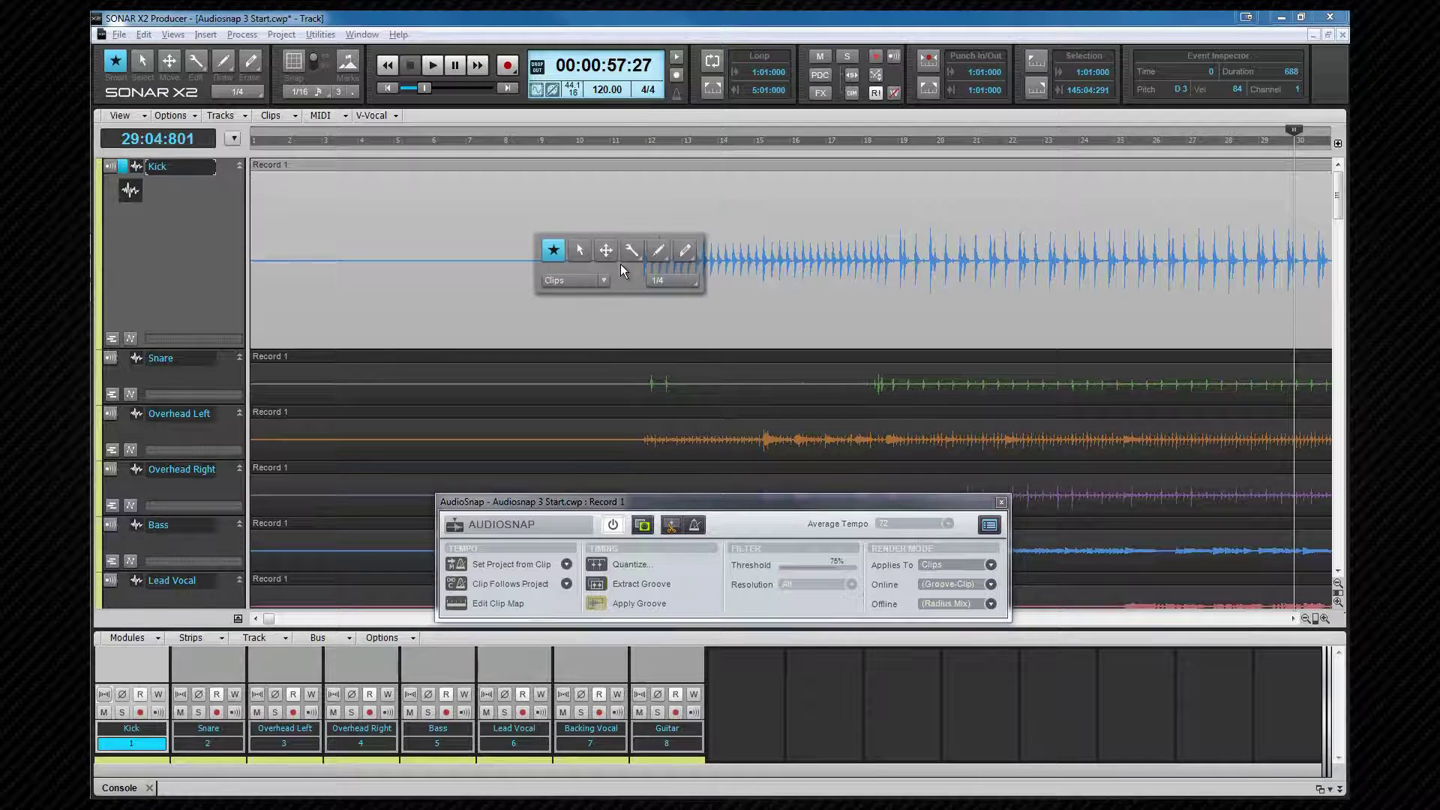
left_click(605, 282)
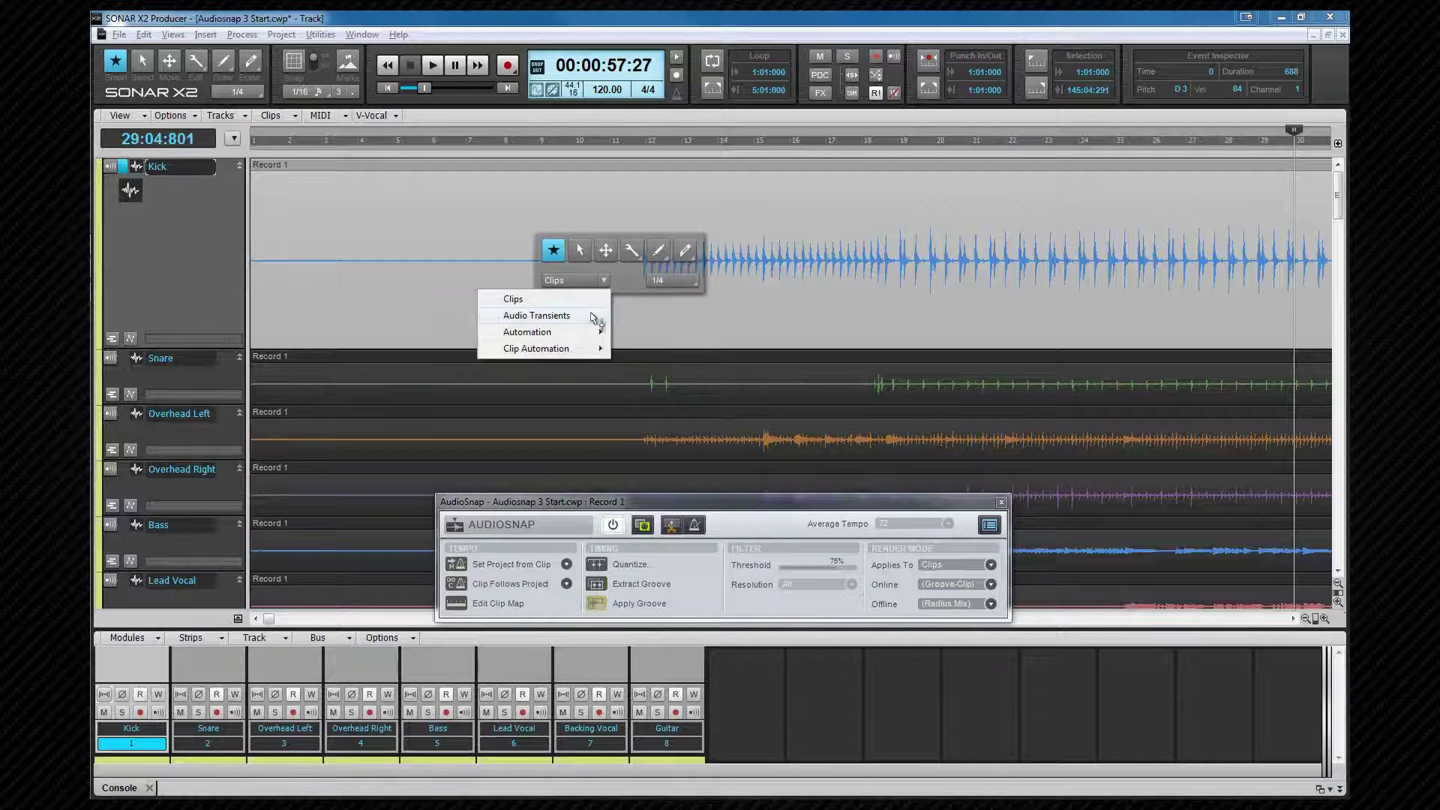
left_click(594, 314)
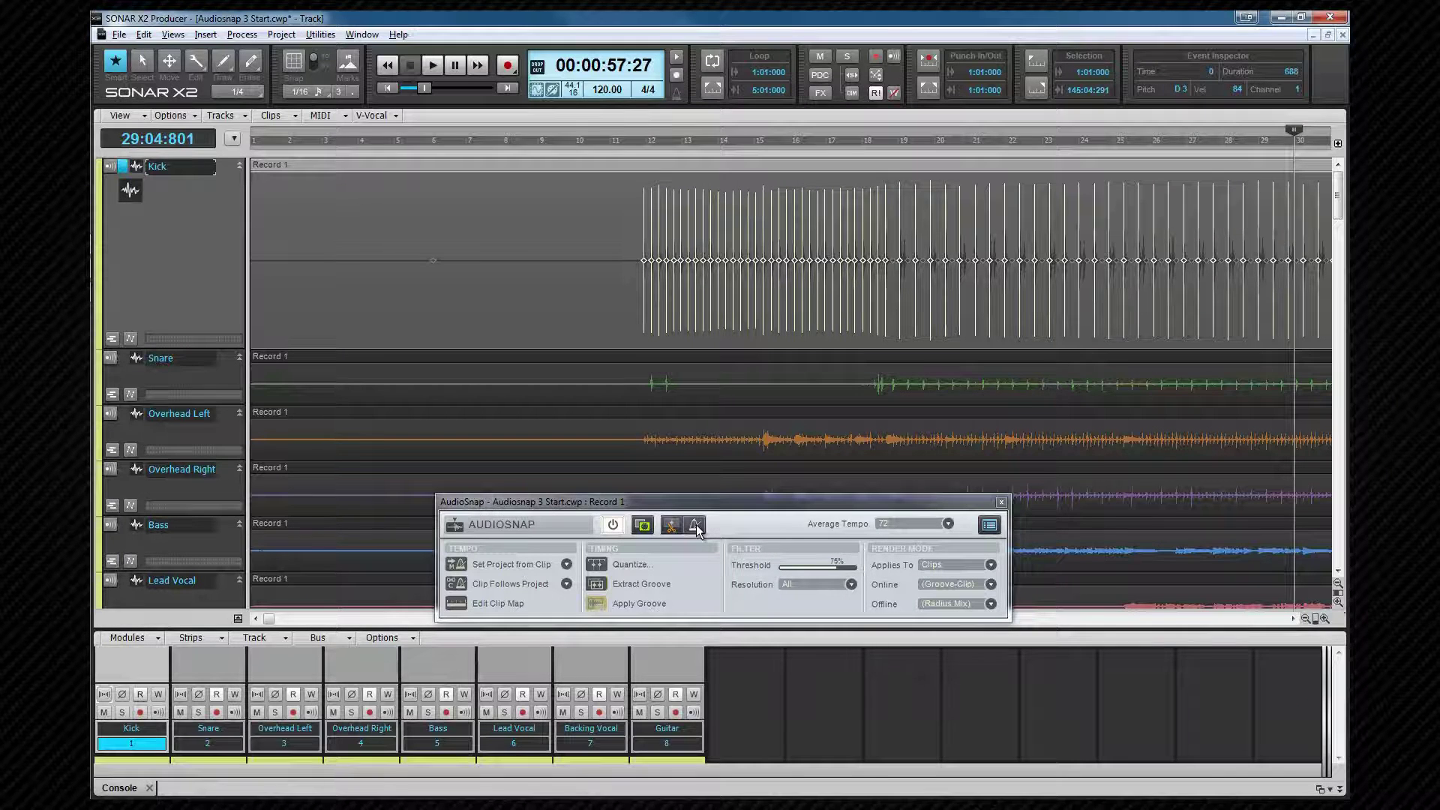
left_click(948, 525)
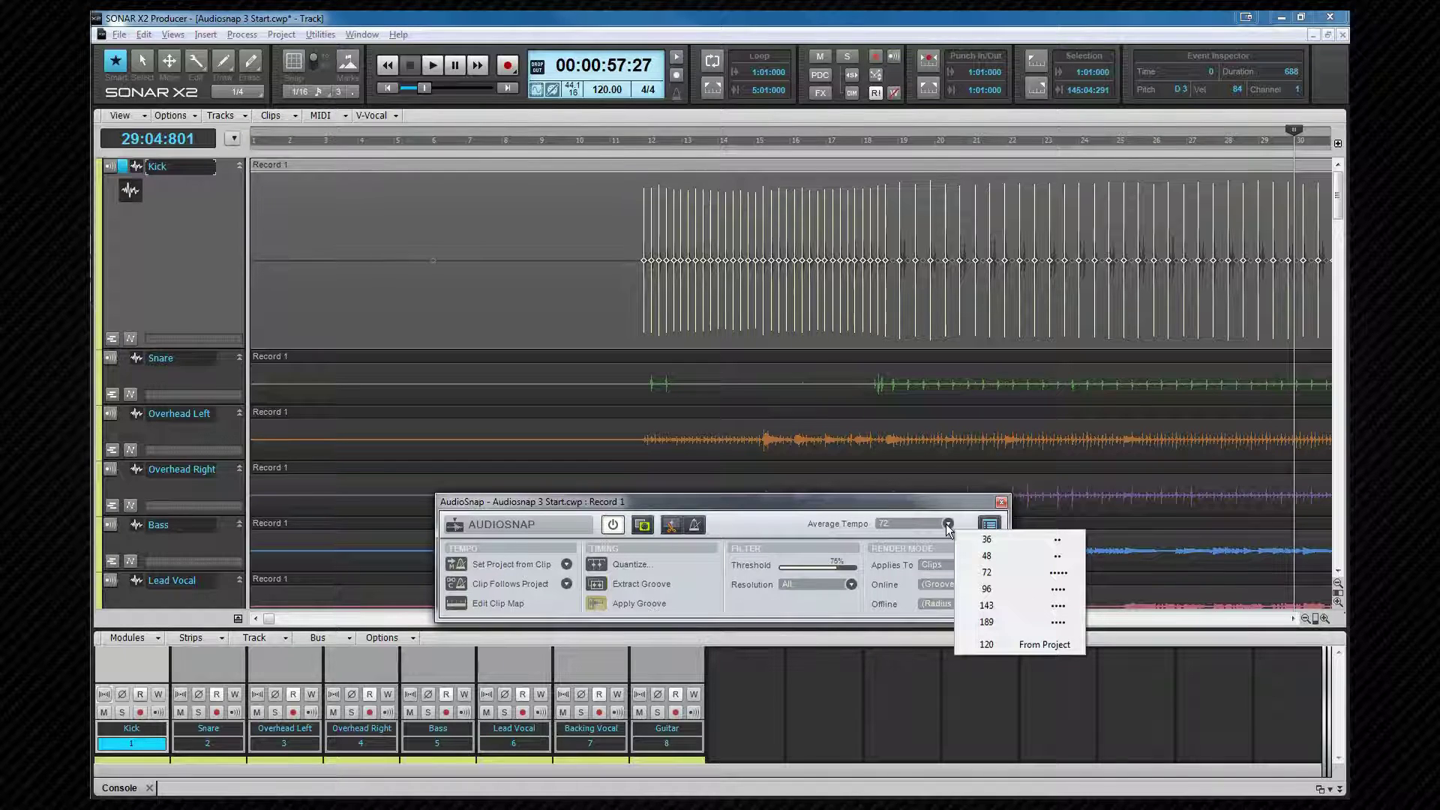
left_click(887, 501)
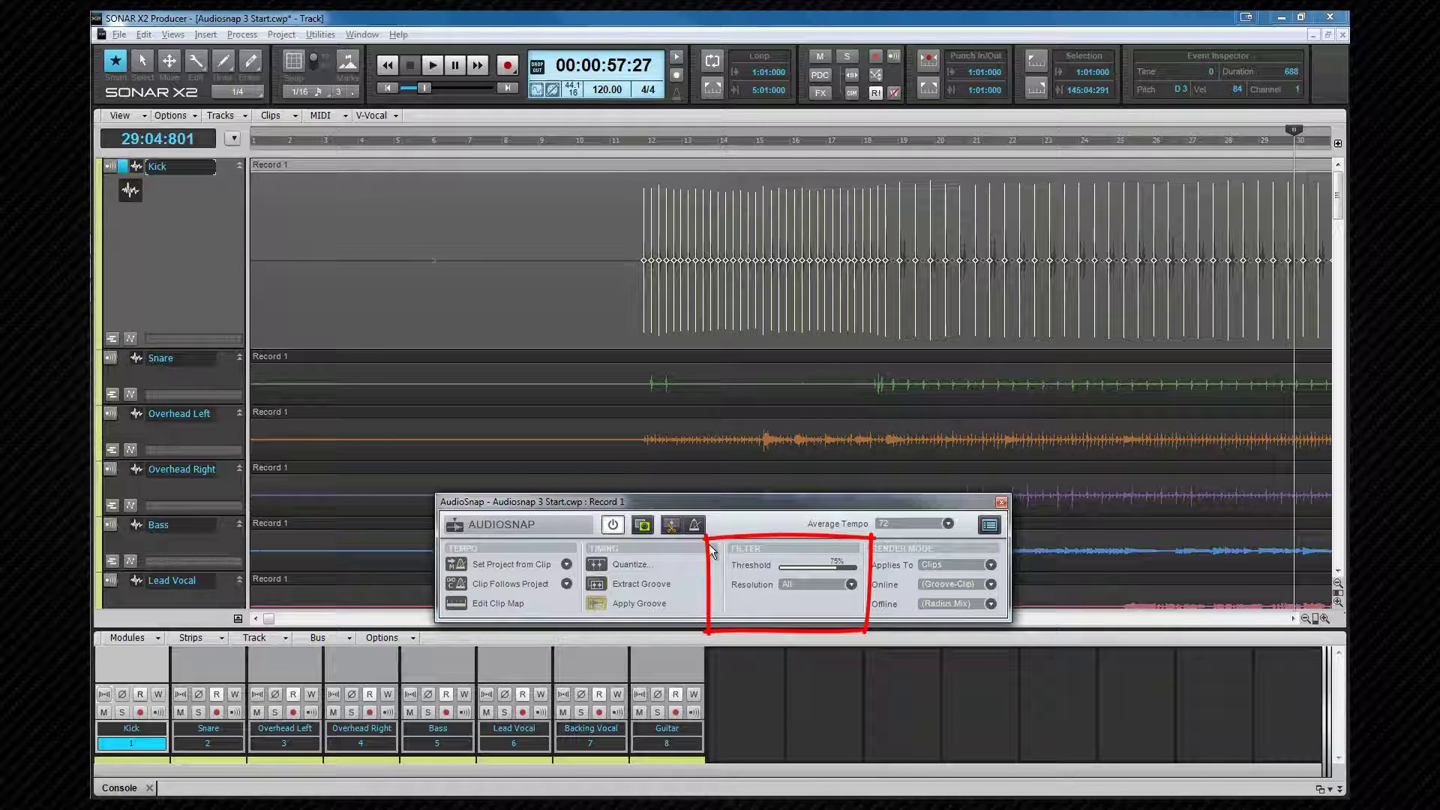
- Set the AudioSnap threshold to about 69% and the resolution to 1/4
scroll(838, 567, "up", 5)
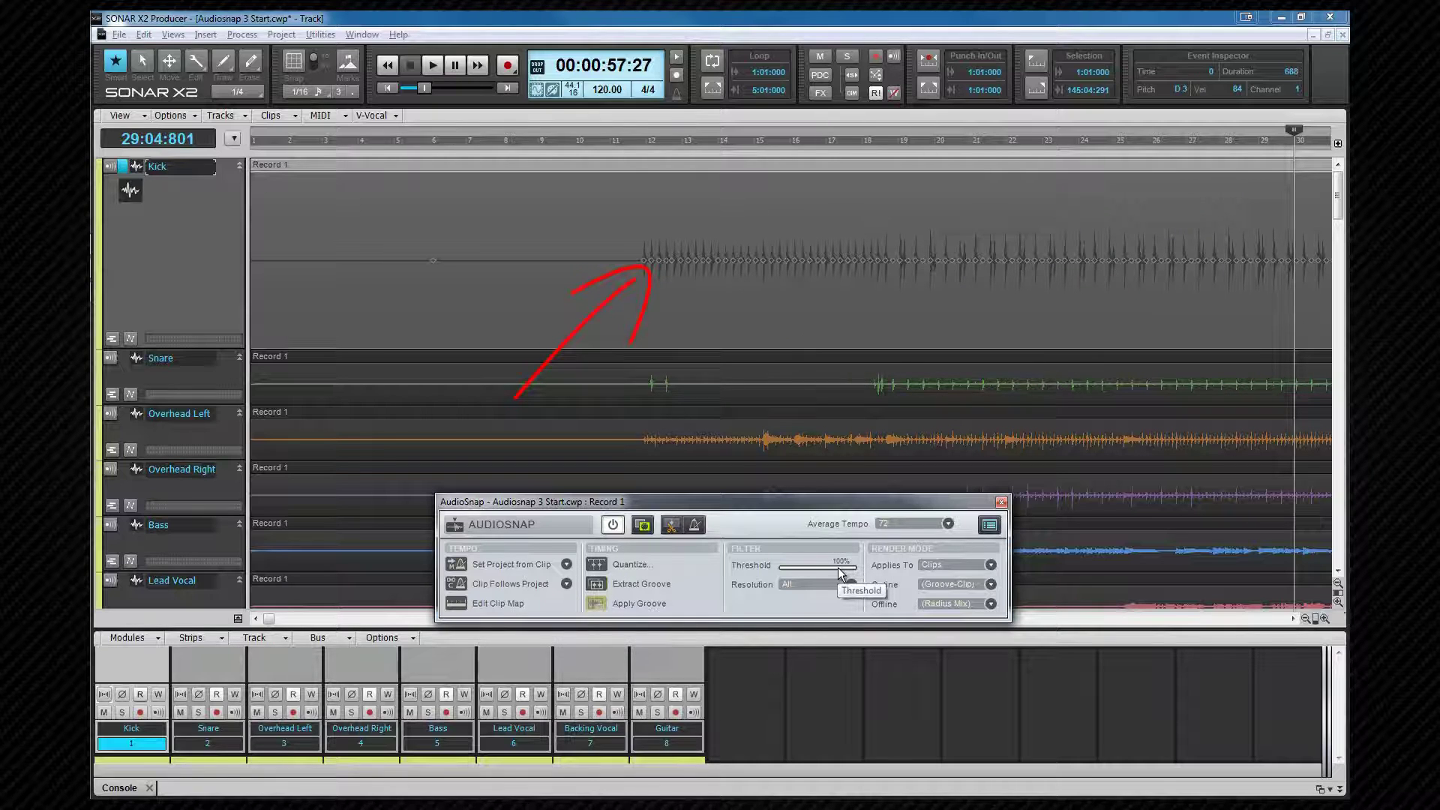
scroll(838, 567, "down", 10)
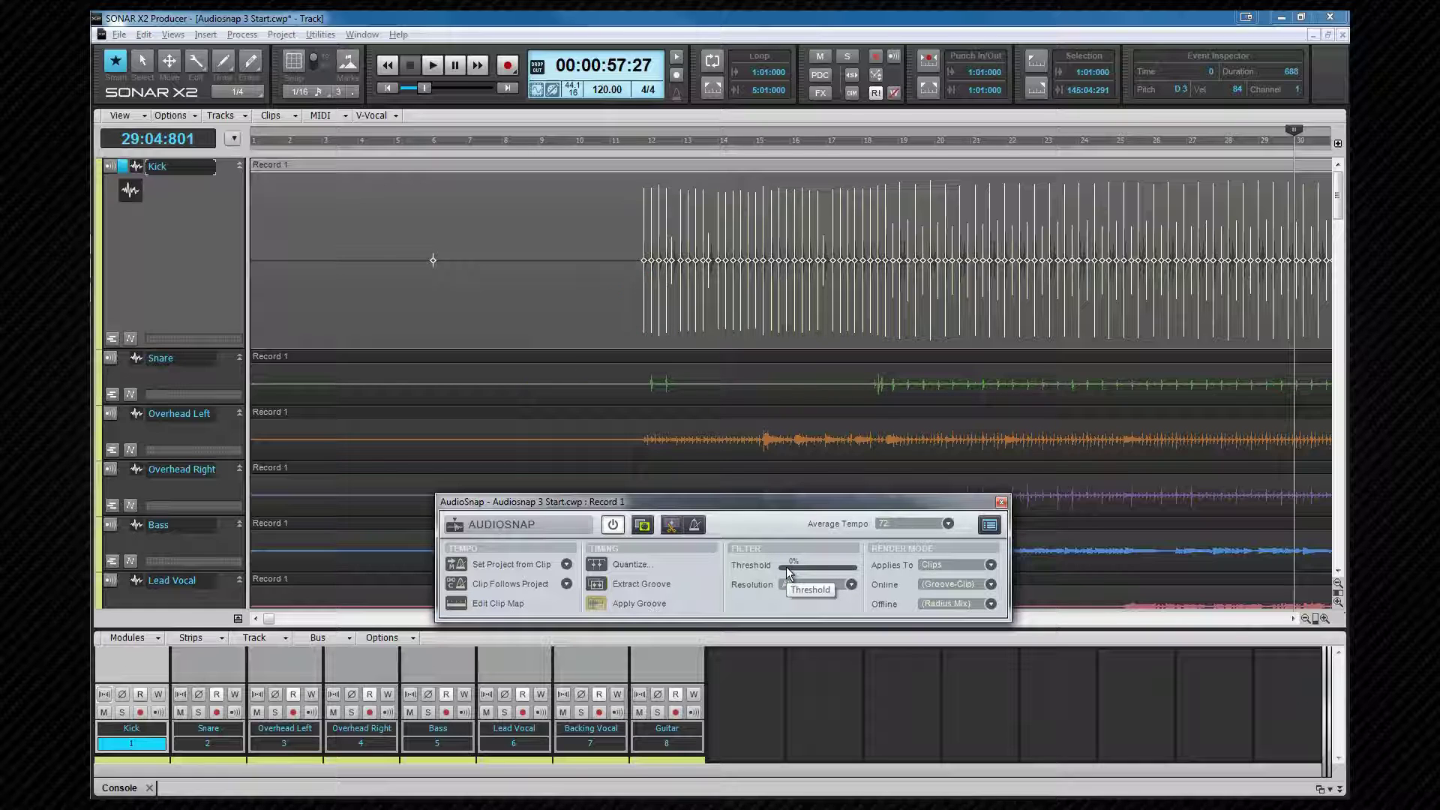
scroll(786, 566, "up", 7)
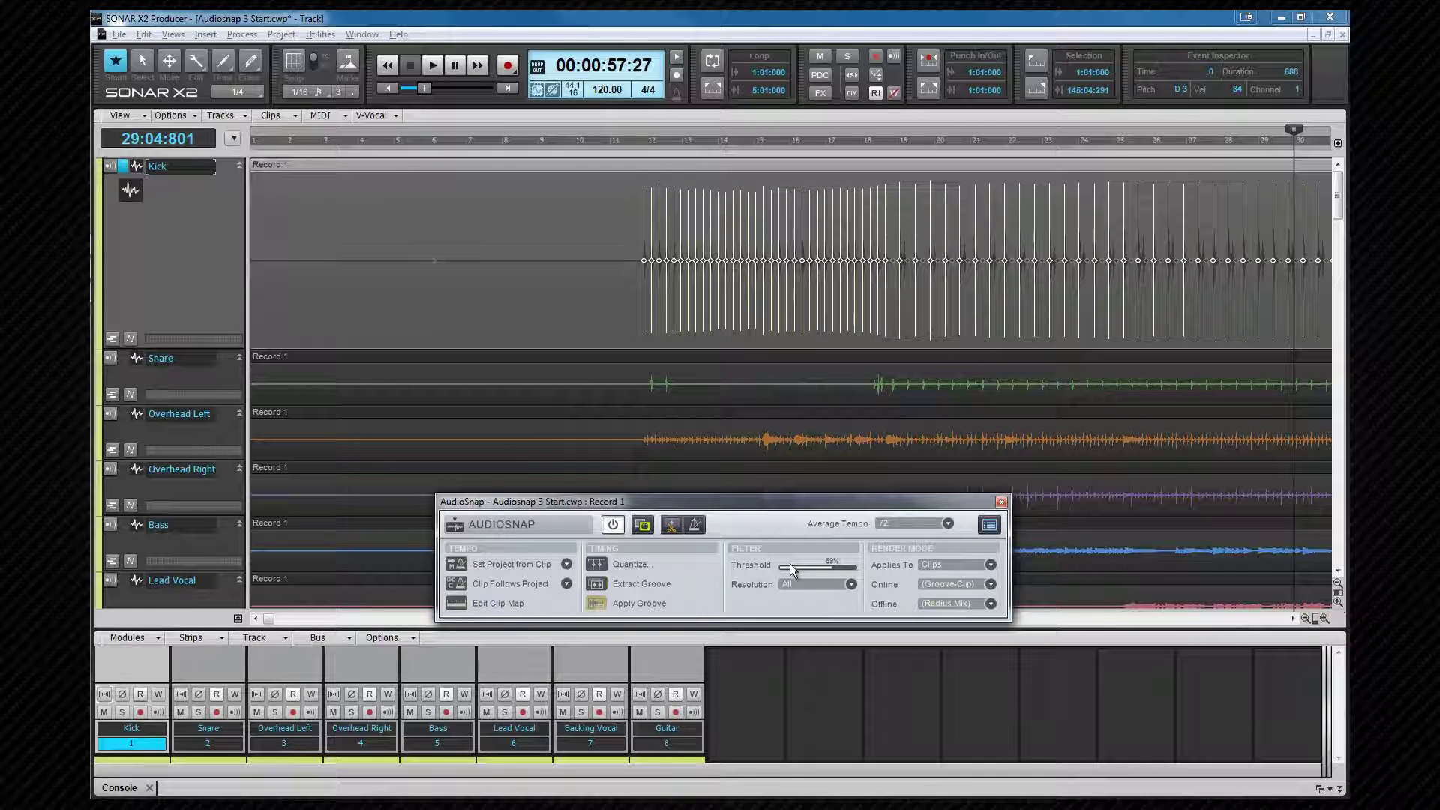
left_click(851, 586)
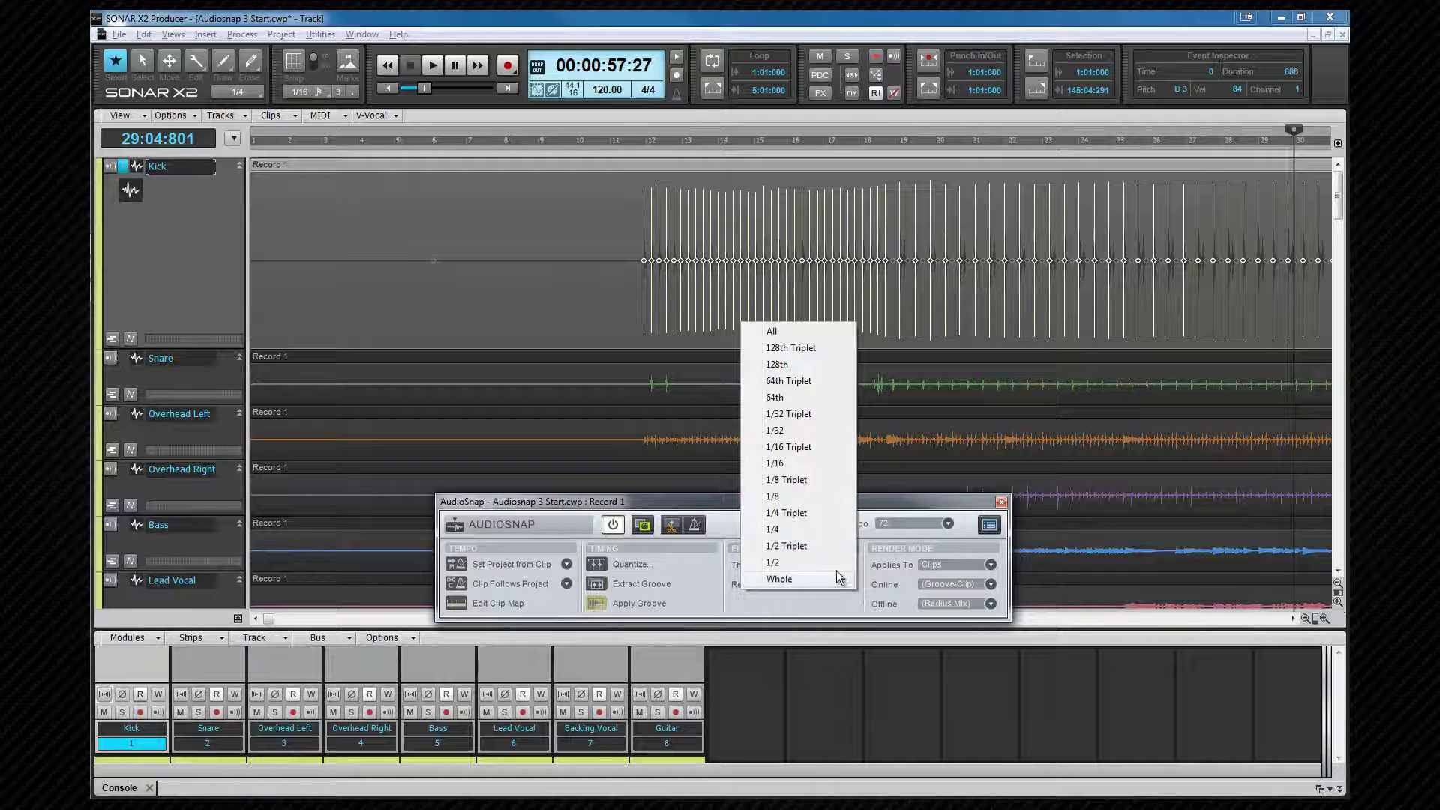
left_click(790, 531)
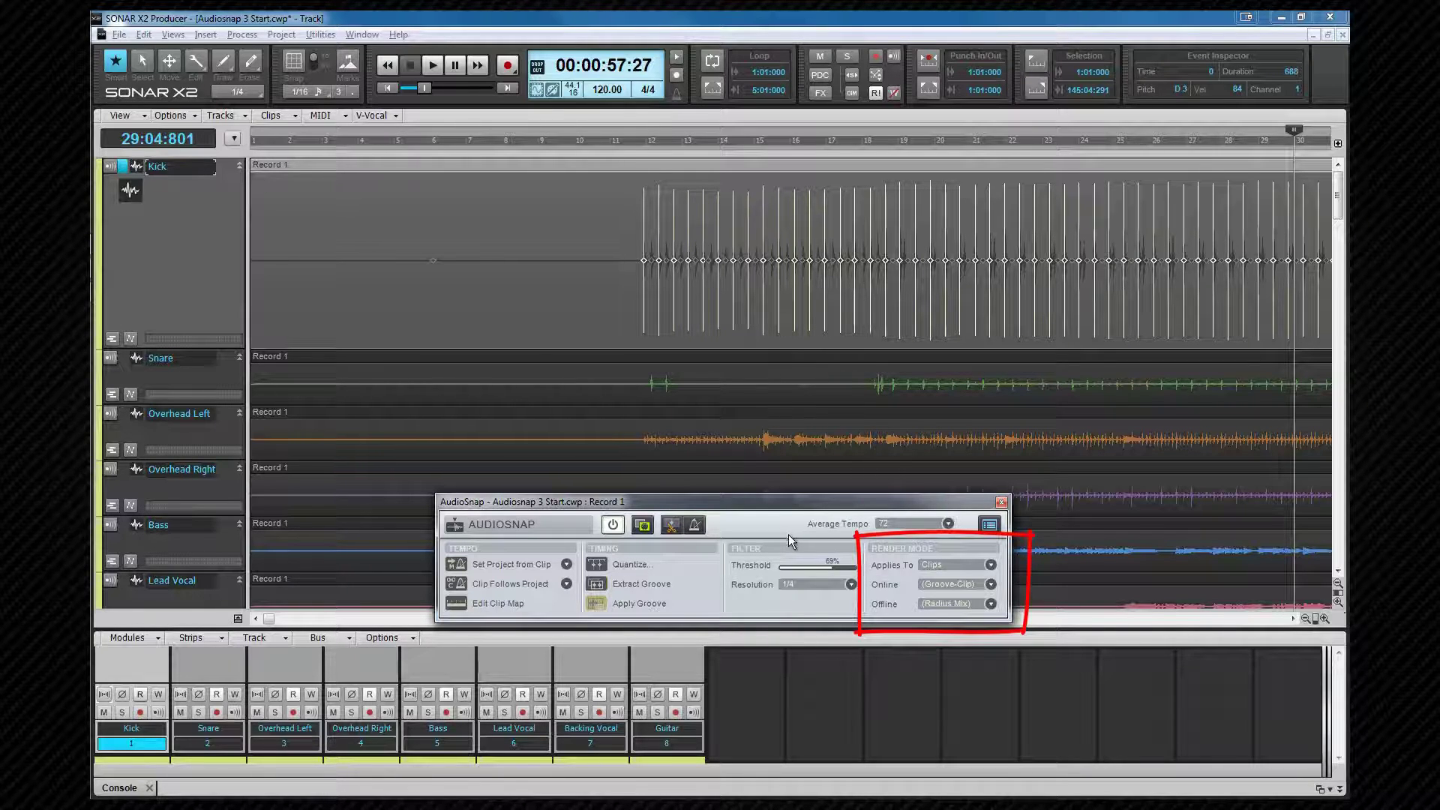
left_click(990, 565)
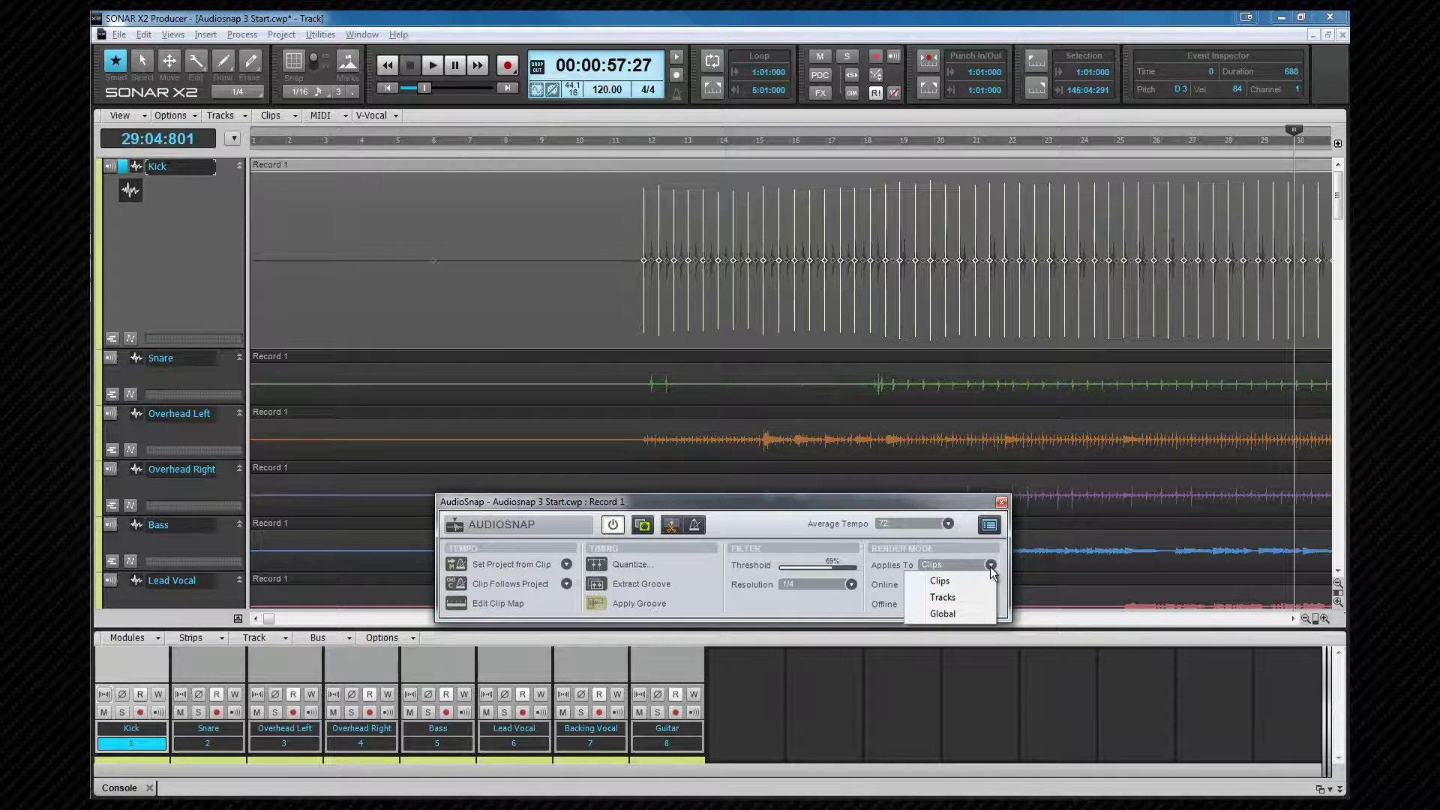
left_click(990, 572)
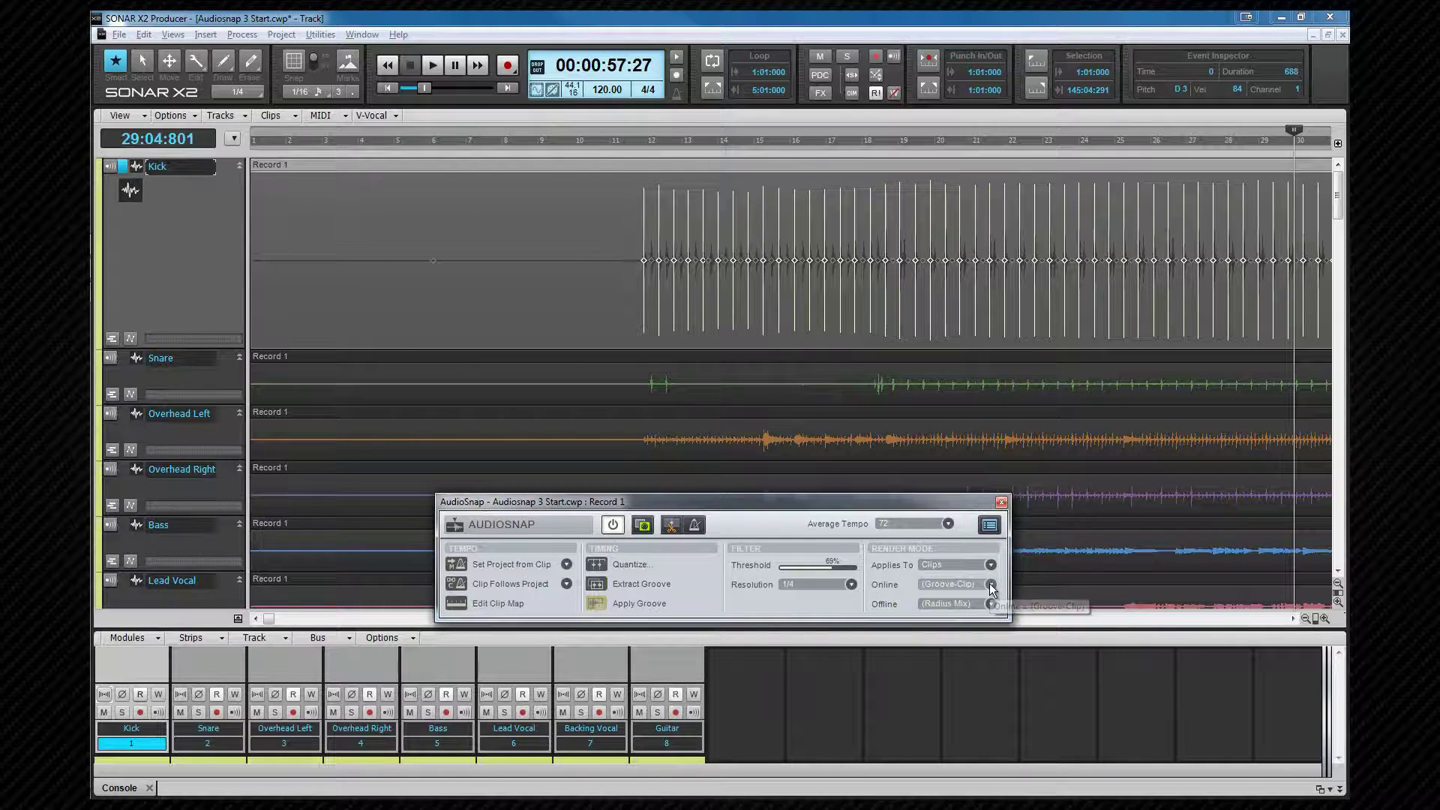
left_click(990, 584)
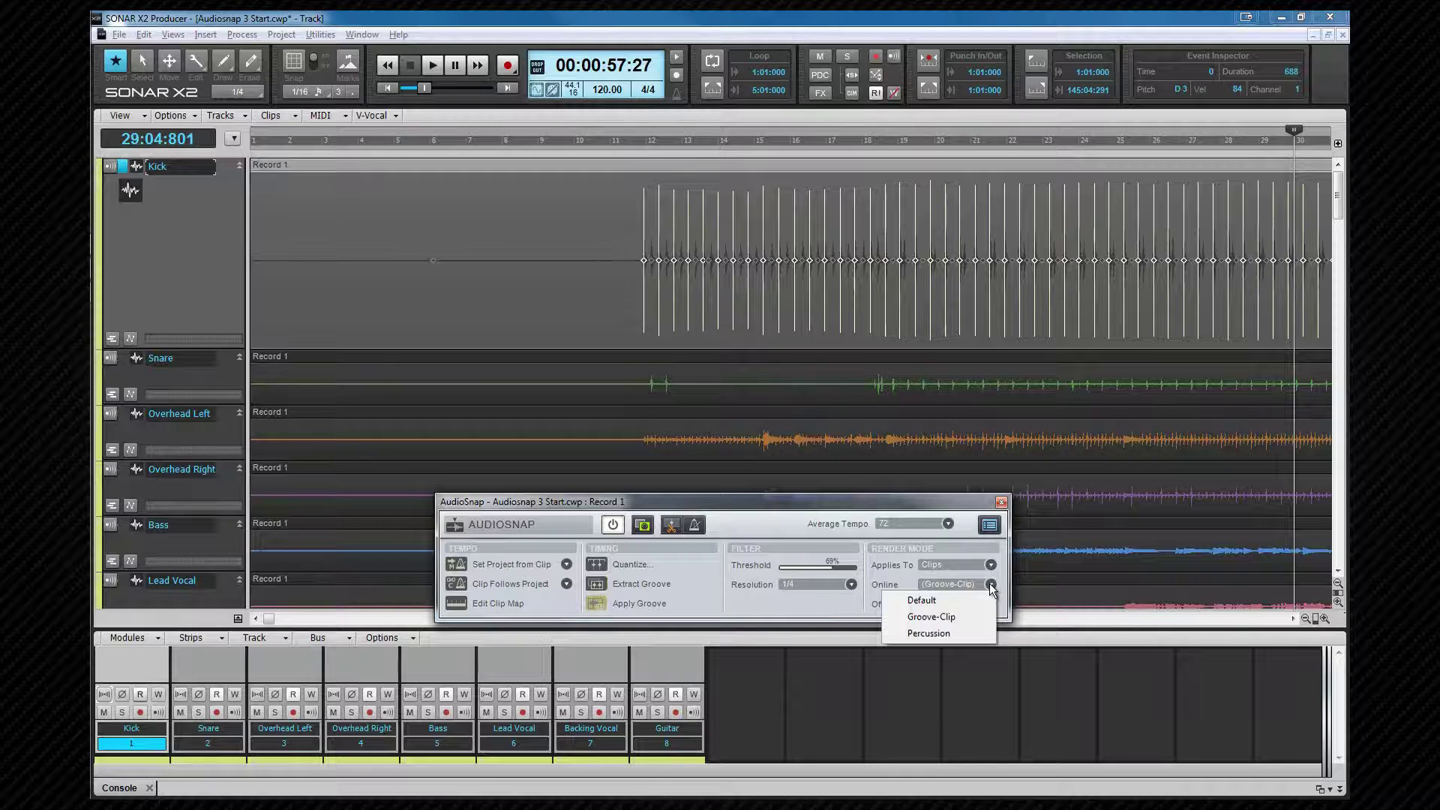
left_click(1005, 602)
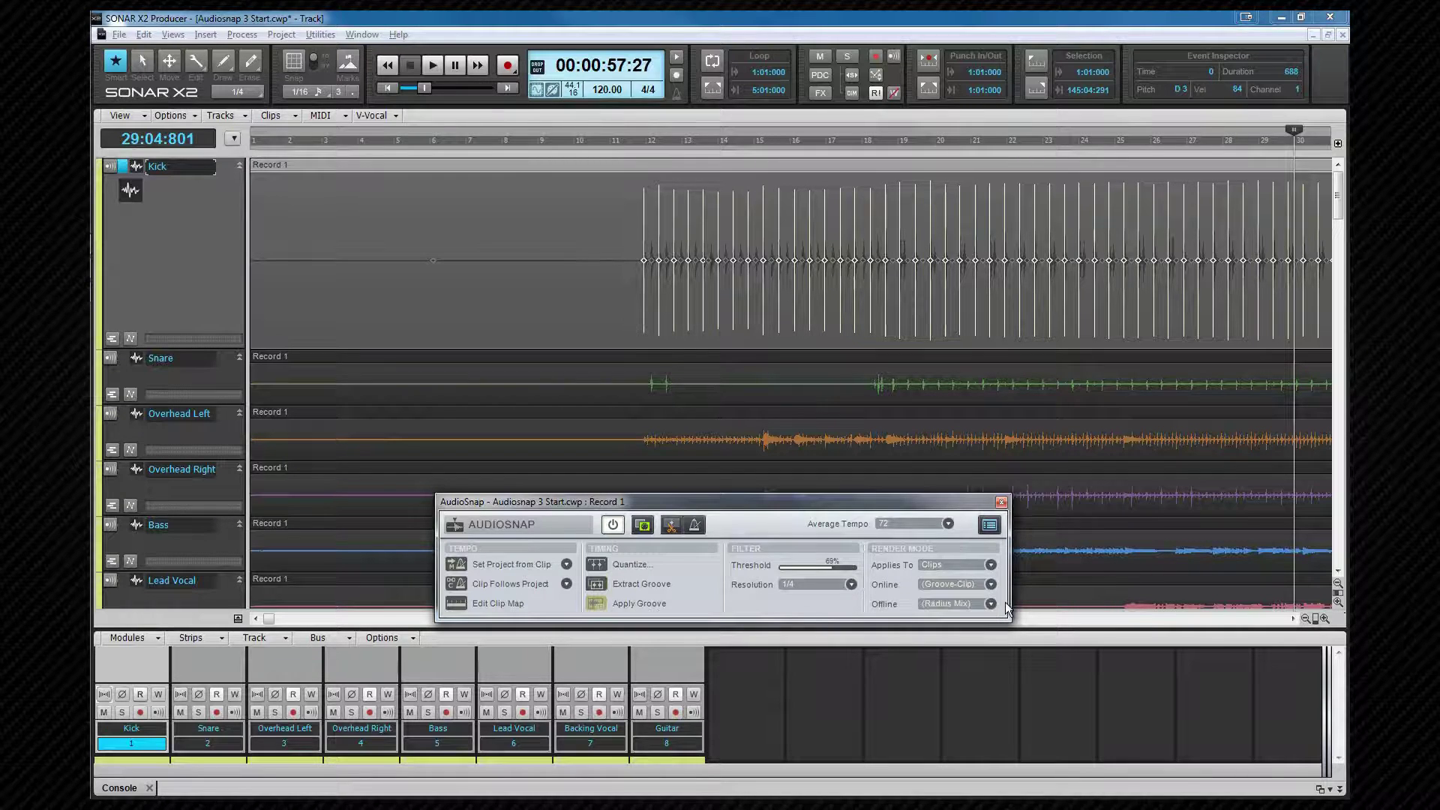
left_click(992, 604)
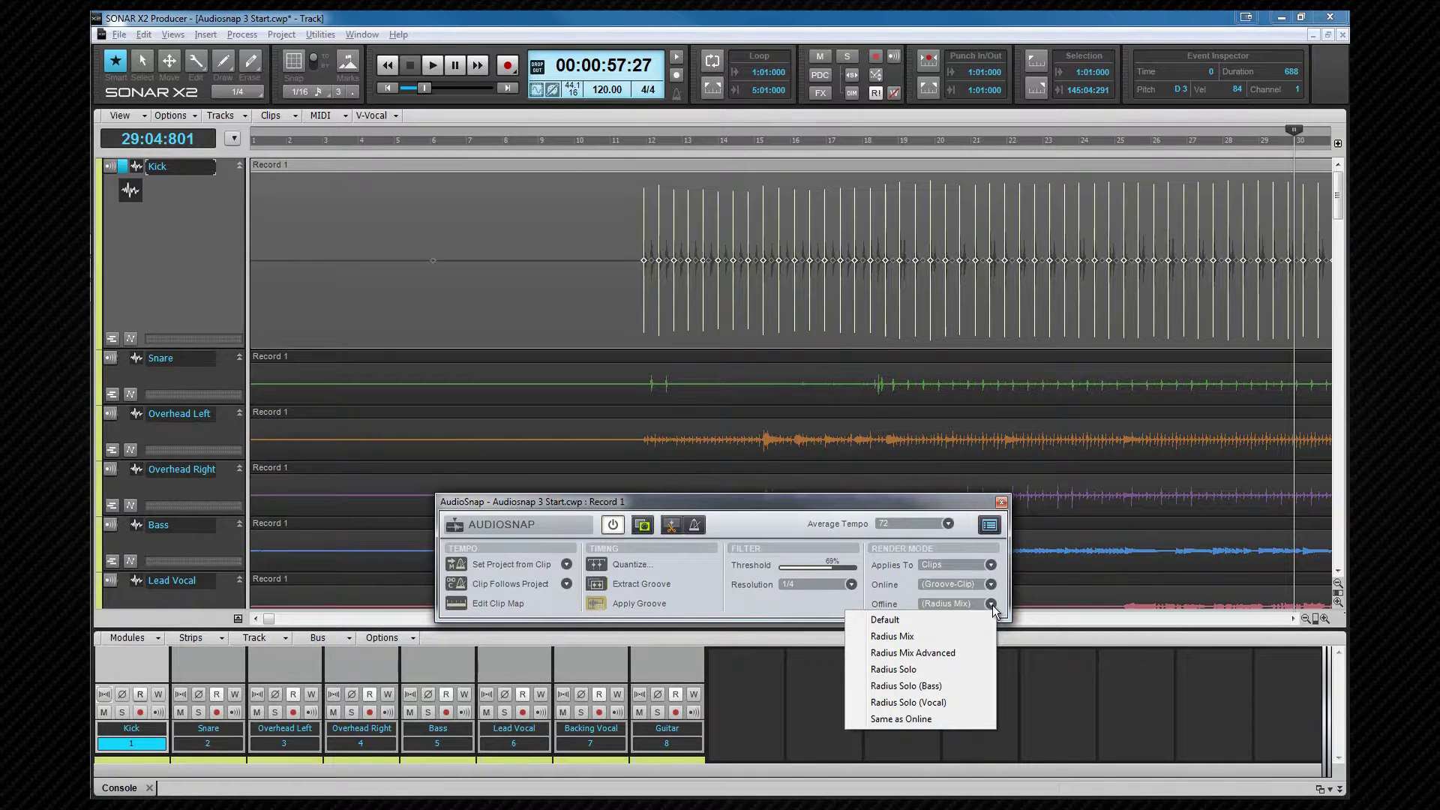
left_click(992, 605)
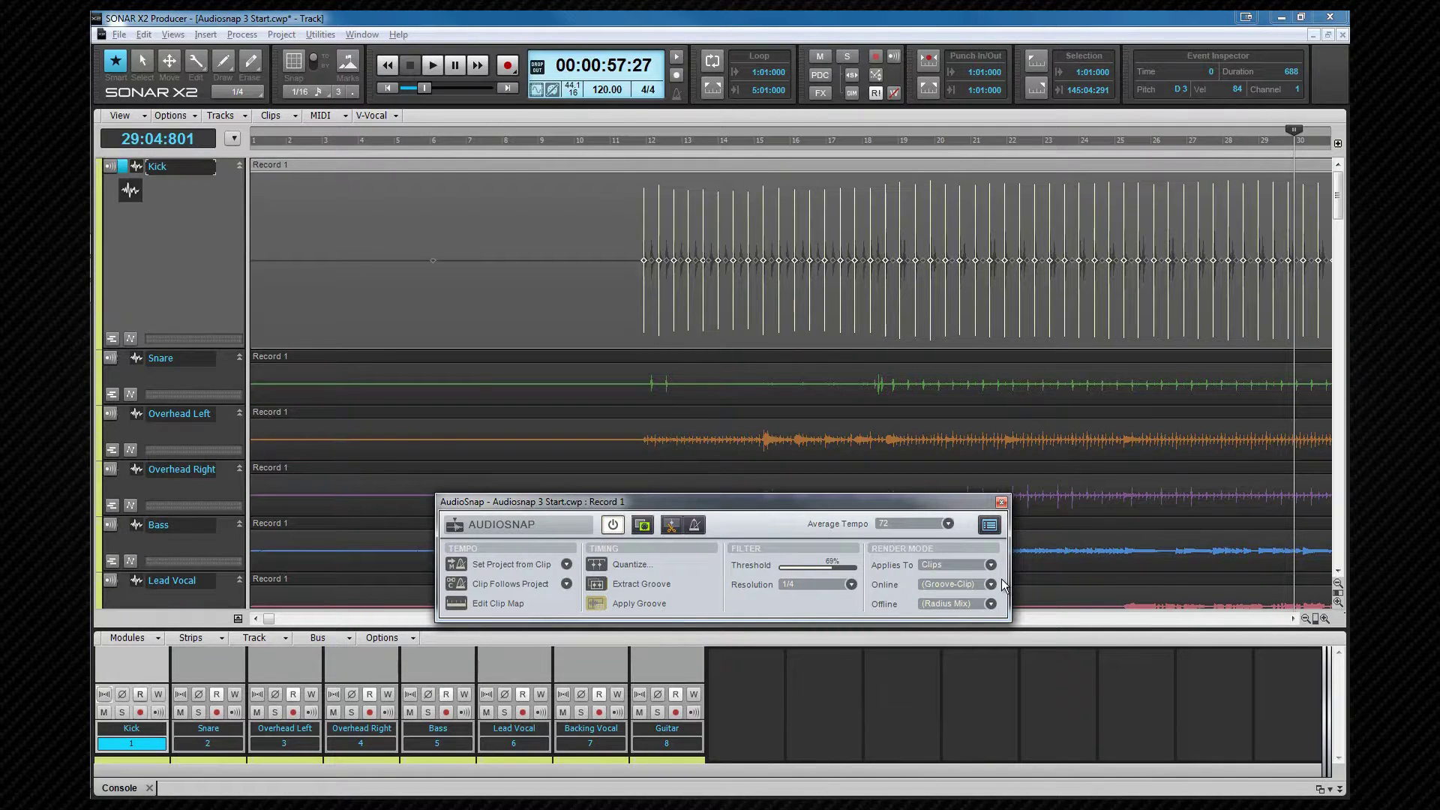